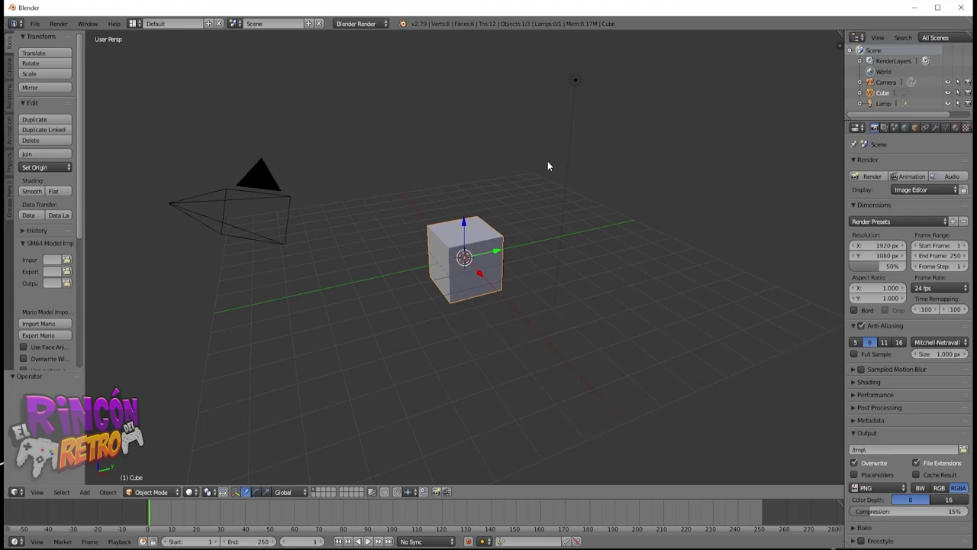
Select the default cube and delete it
right_click(298, 186)
right_click(496, 248)
right_click(574, 80)
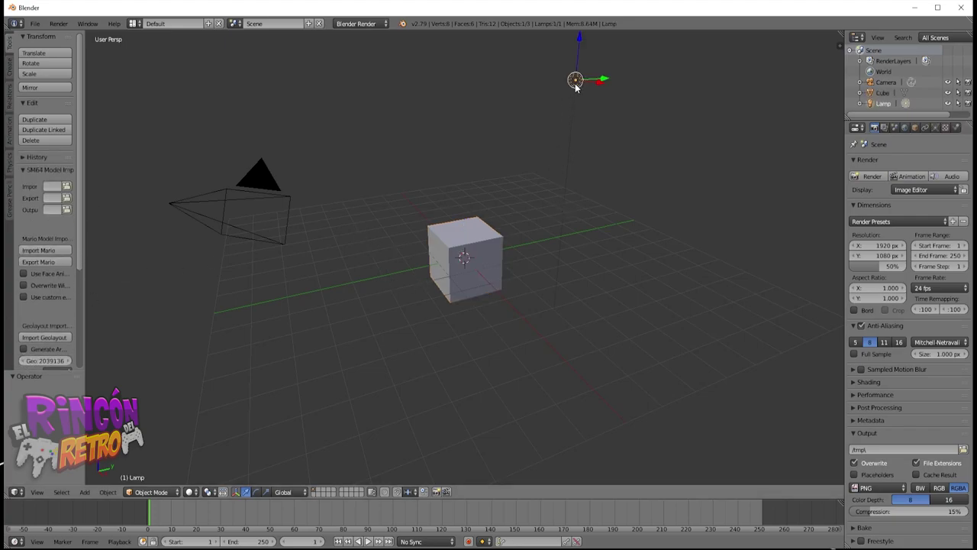
right_click(466, 260)
right_click(280, 200)
right_click(458, 255)
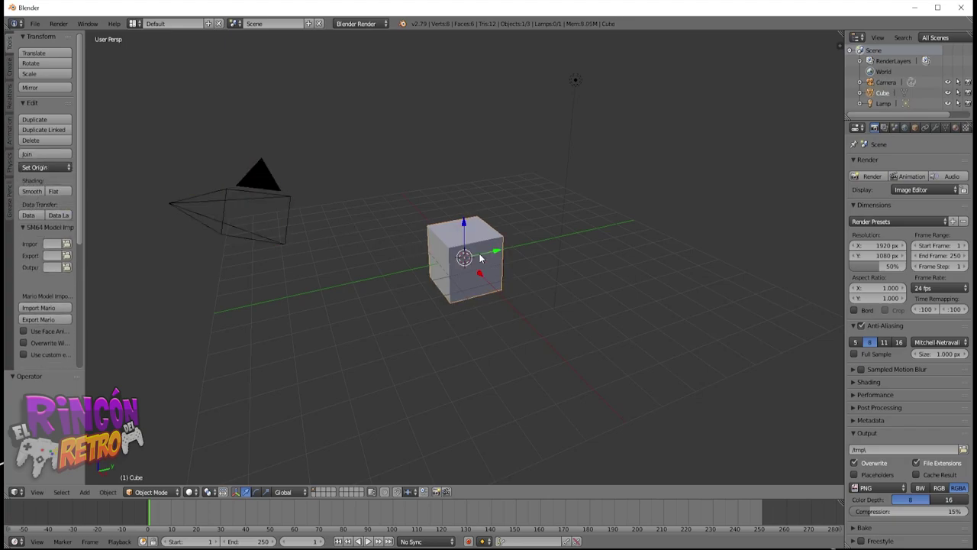
right_click(575, 80)
right_click(481, 248)
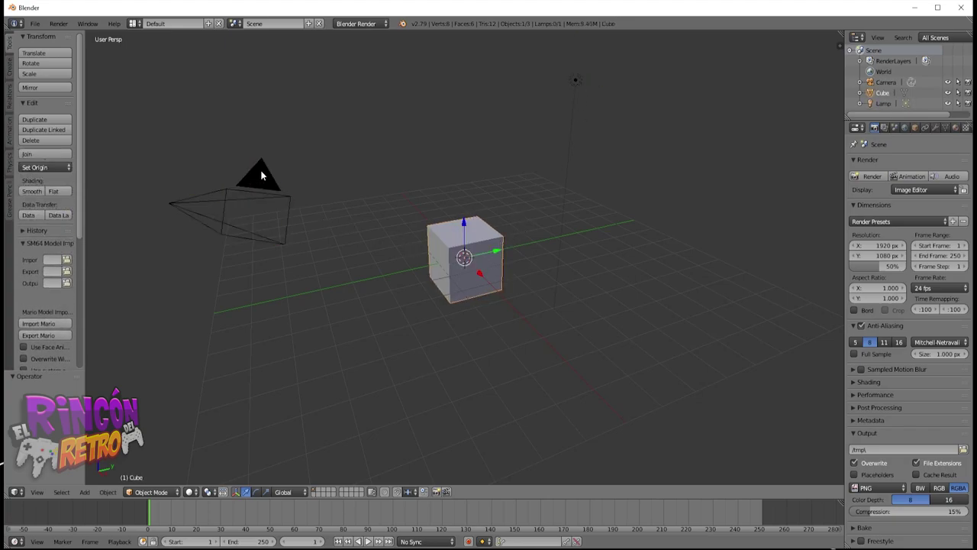
right_click(260, 176)
right_click(493, 253)
key(x)
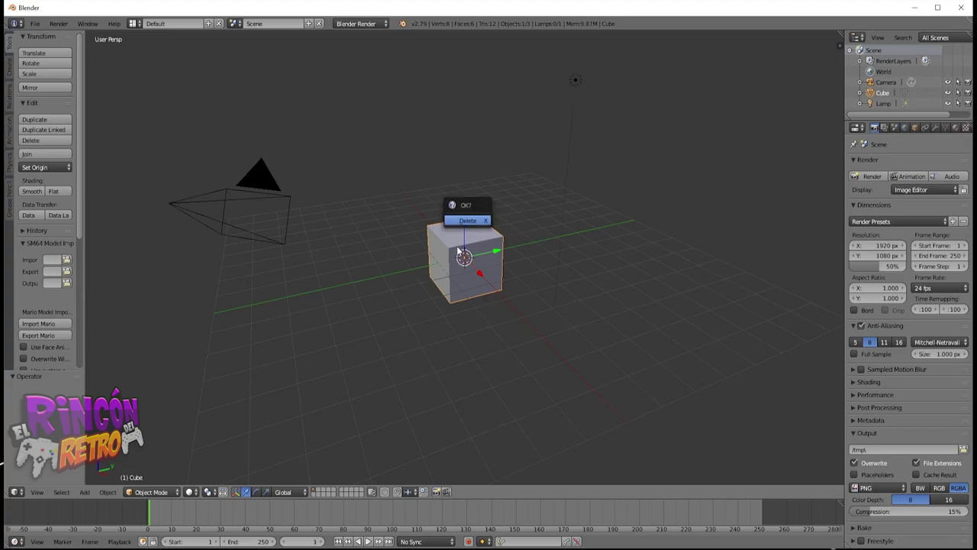
key(x)
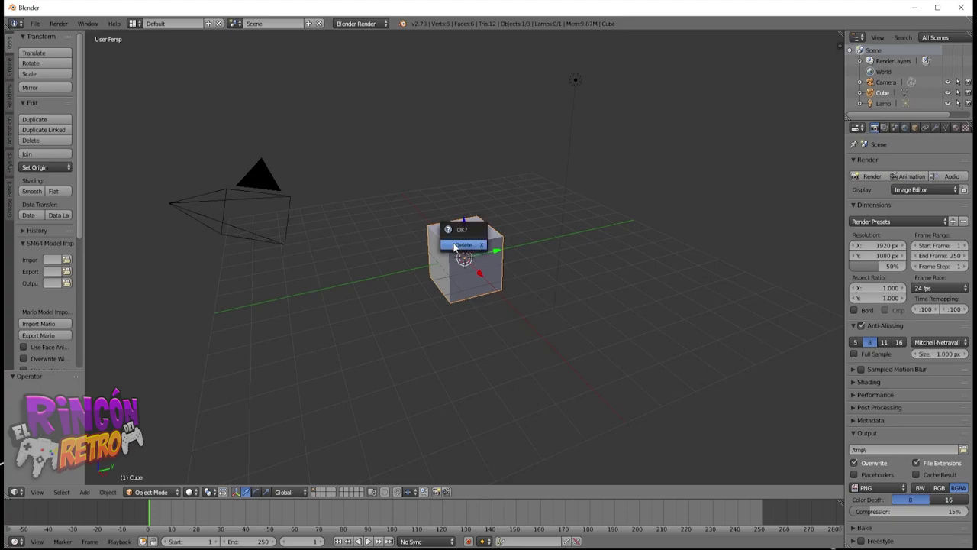
click(456, 246)
Delete the camera and the lamp as well
right_click(264, 183)
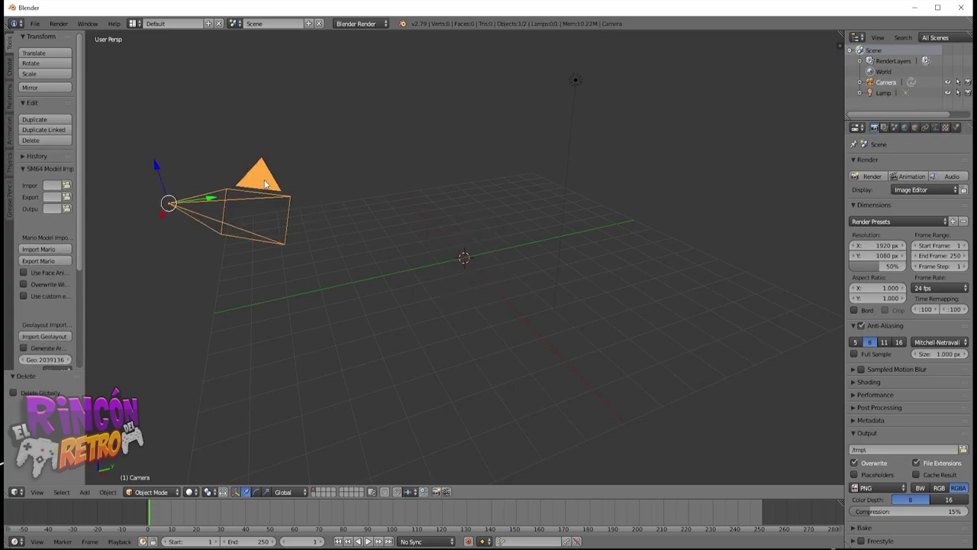
key(x)
click(266, 183)
right_click(580, 84)
key(x)
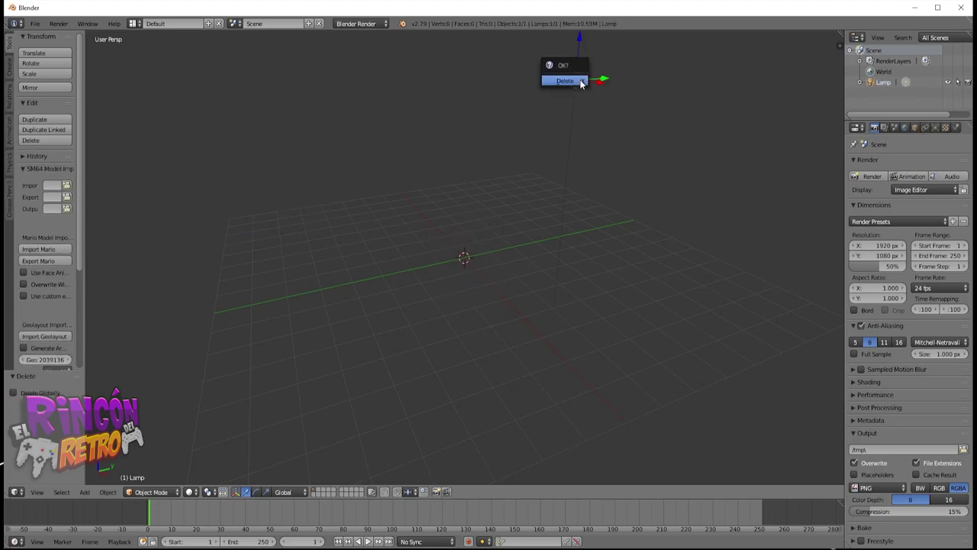
click(580, 81)
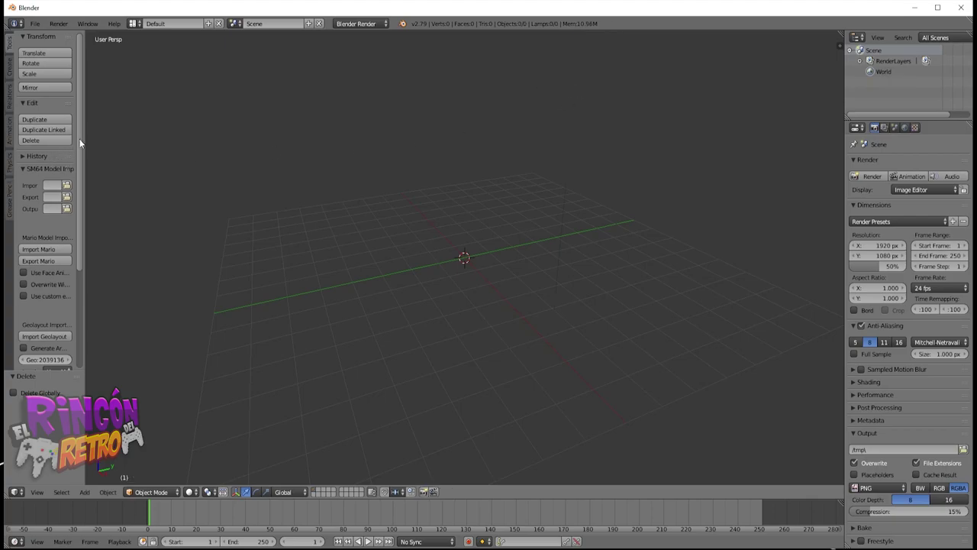
Widen the Tool Shelf, then drag mario base.blend from the character importer folder into Blender
drag(80, 143, 187, 183)
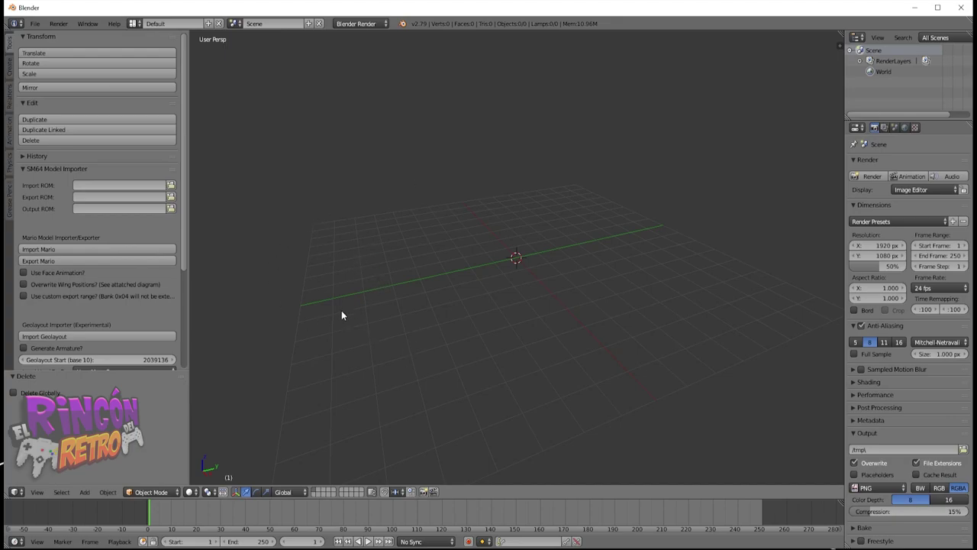
click(535, 549)
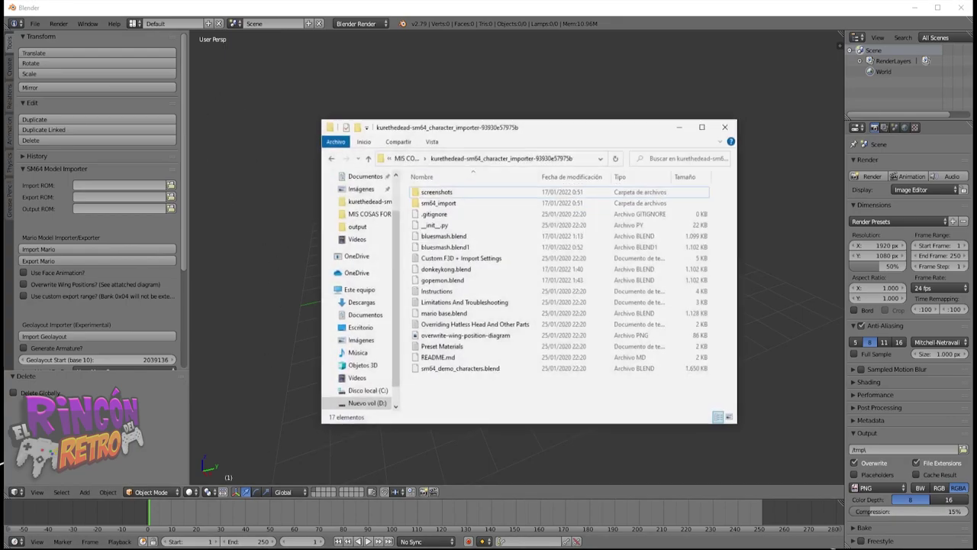
drag(516, 116, 730, 154)
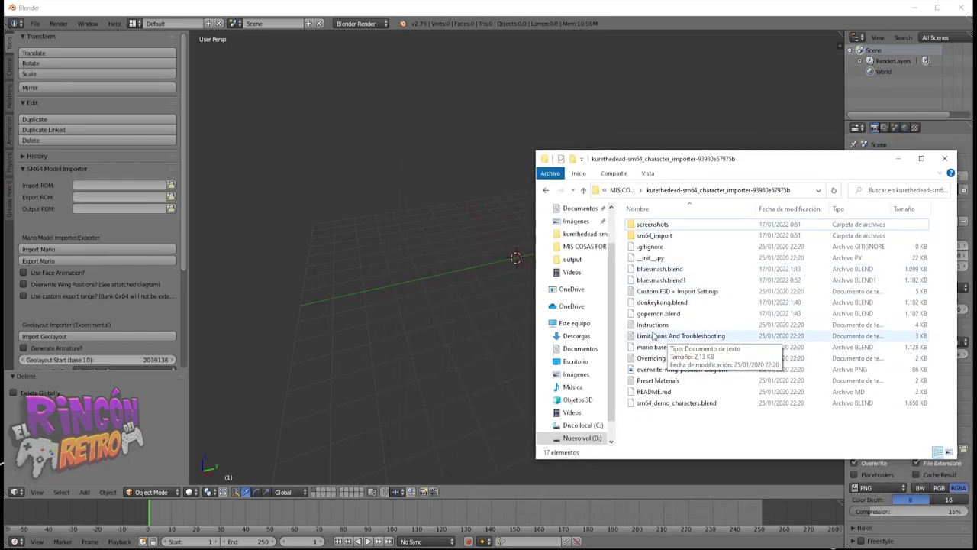
click(652, 349)
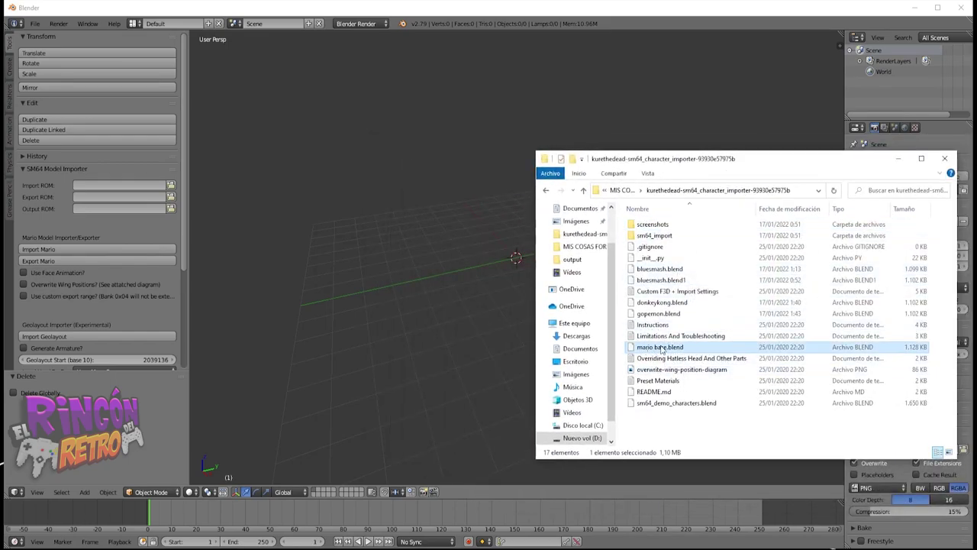
mouse_move(670, 163)
mouse_down()
mouse_move(843, 132)
mouse_move(814, 121)
mouse_up()
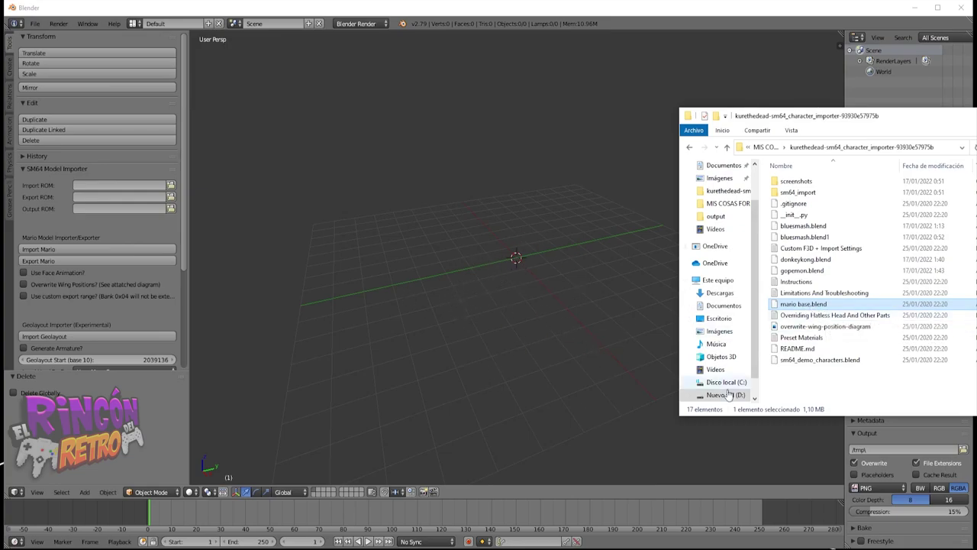
mouse_move(803, 303)
mouse_down()
mouse_move(577, 303)
mouse_move(519, 258)
mouse_up()
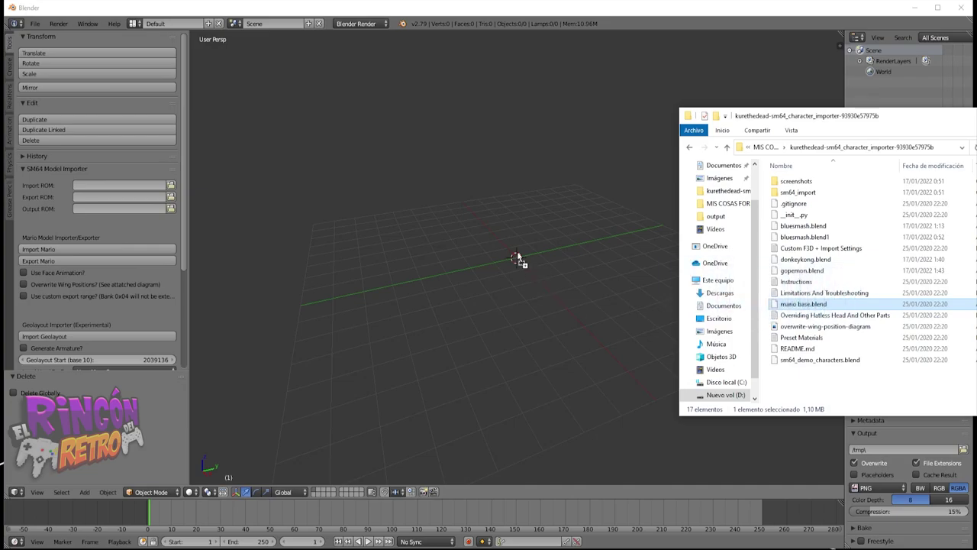
Minimise the folder window and orbit, zoom and pan around Mario and his detached head
drag(803, 116, 301, 164)
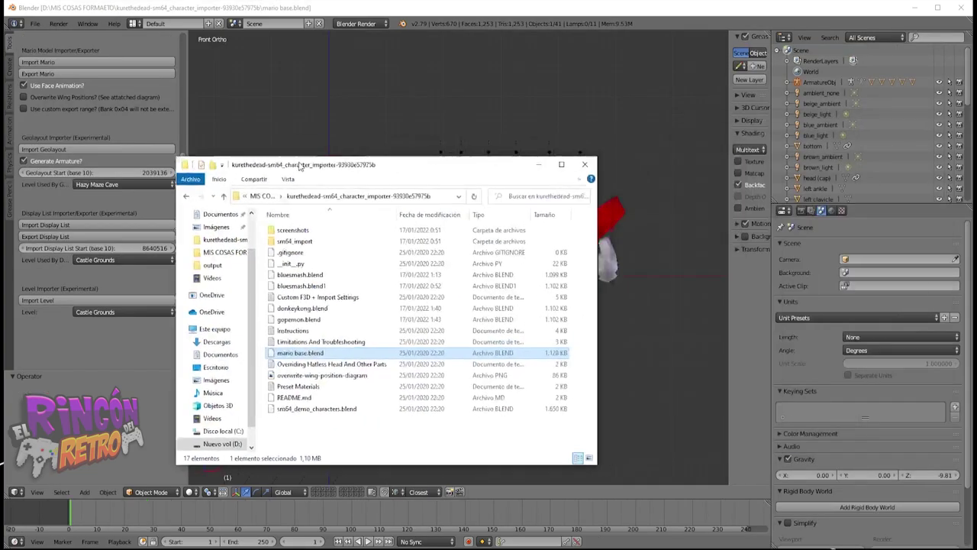
click(536, 162)
mouse_move(536, 160)
middle_down()
mouse_move(501, 104)
mouse_move(369, 91)
mouse_move(364, 130)
mouse_move(423, 147)
mouse_move(404, 120)
mouse_move(340, 128)
mouse_move(396, 120)
mouse_move(404, 135)
mouse_move(443, 110)
mouse_move(397, 145)
mouse_move(399, 130)
mouse_move(417, 125)
mouse_move(407, 123)
mouse_move(539, 111)
mouse_move(443, 115)
mouse_move(523, 168)
mouse_move(429, 178)
mouse_move(454, 146)
mouse_move(388, 149)
mouse_move(466, 157)
mouse_move(504, 124)
mouse_move(469, 275)
mouse_move(477, 141)
middle_up()
scroll(469, 275, up, 2)
scroll(523, 91, up, 1)
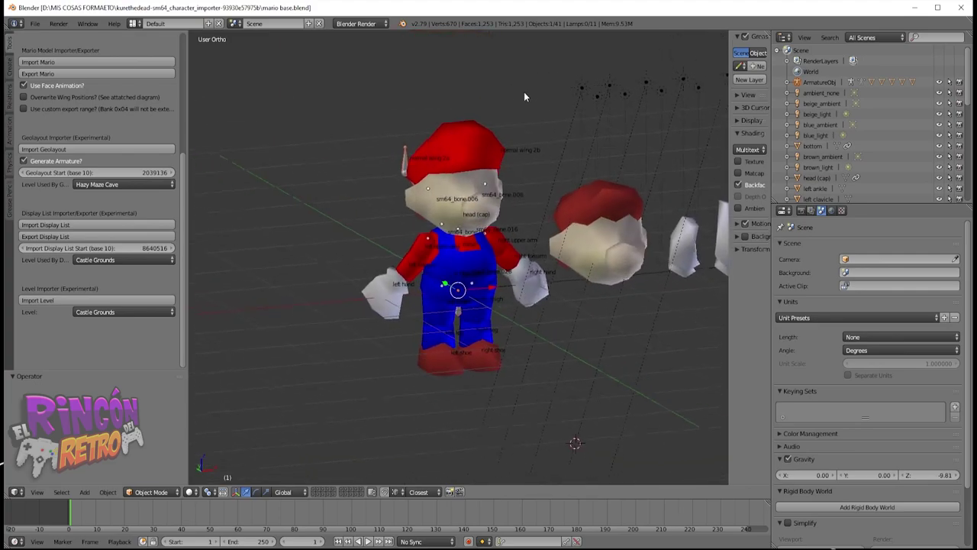
mouse_move(524, 92)
middle_down()
mouse_move(538, 88)
mouse_move(501, 92)
mouse_move(509, 170)
middle_up()
scroll(510, 170, up, 2)
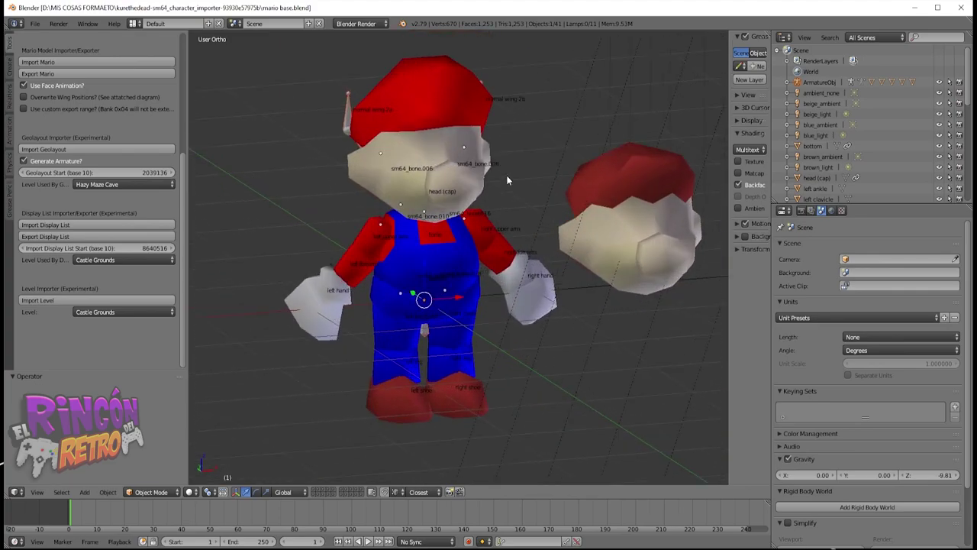
shift+middle_drag(521, 120, 548, 140)
scroll(547, 163, up, 1)
scroll(545, 166, down, 1)
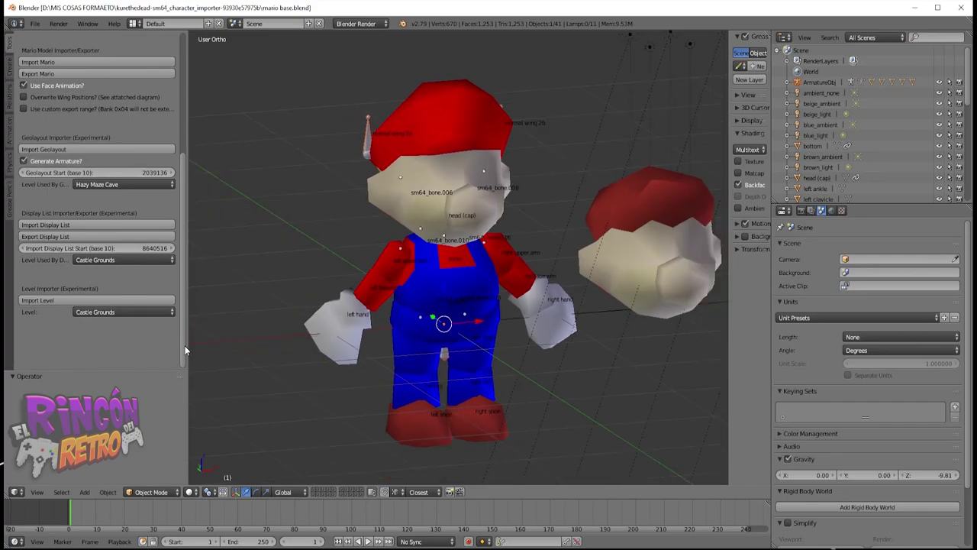
drag(186, 345, 230, 223)
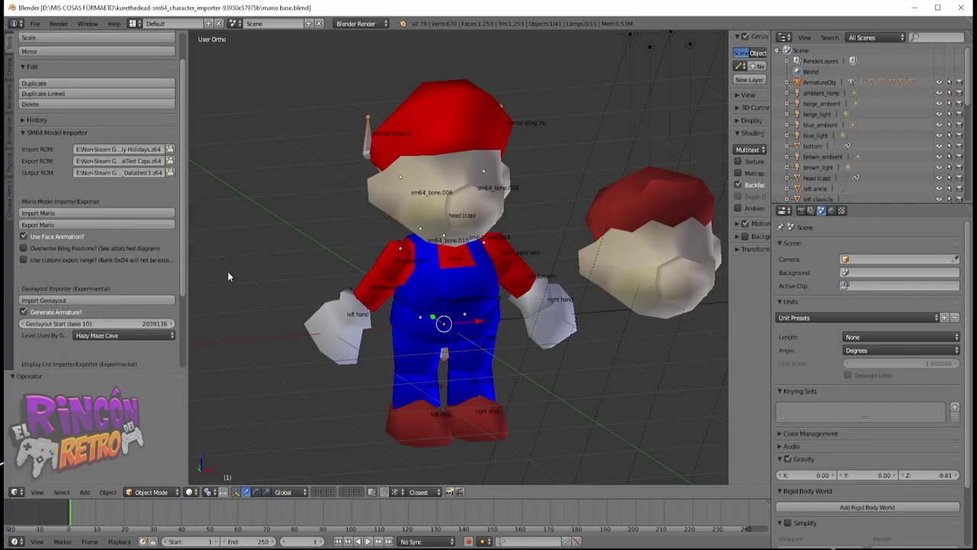
scroll(100, 252, up, 1)
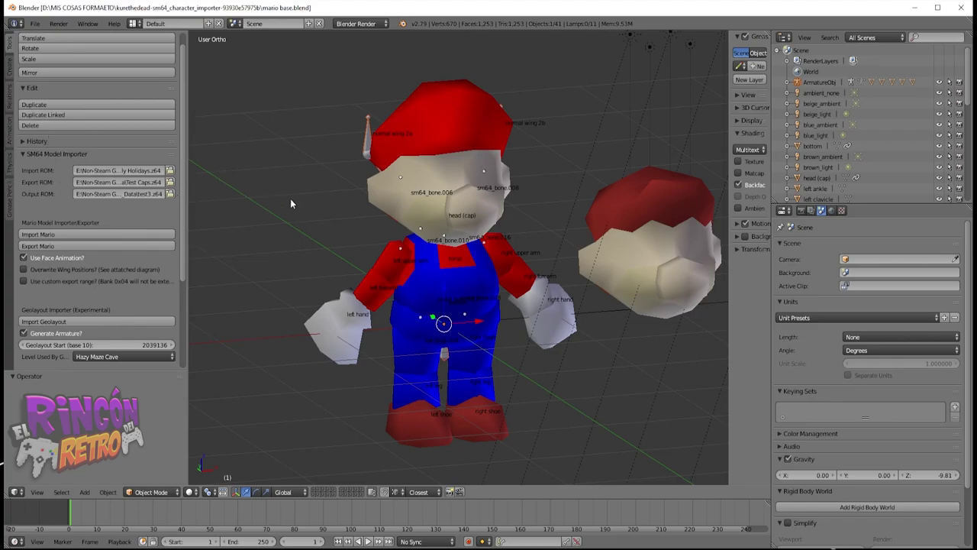
click(36, 27)
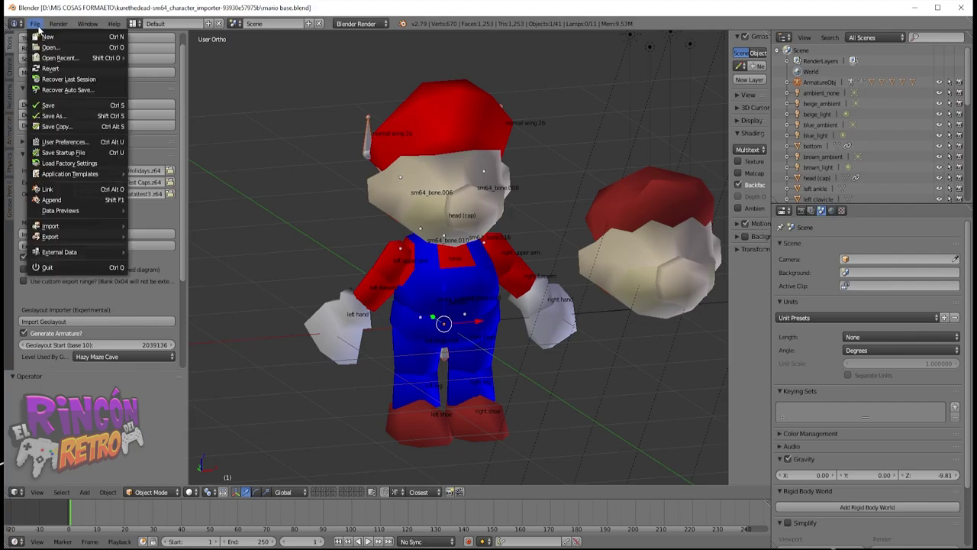
click(74, 145)
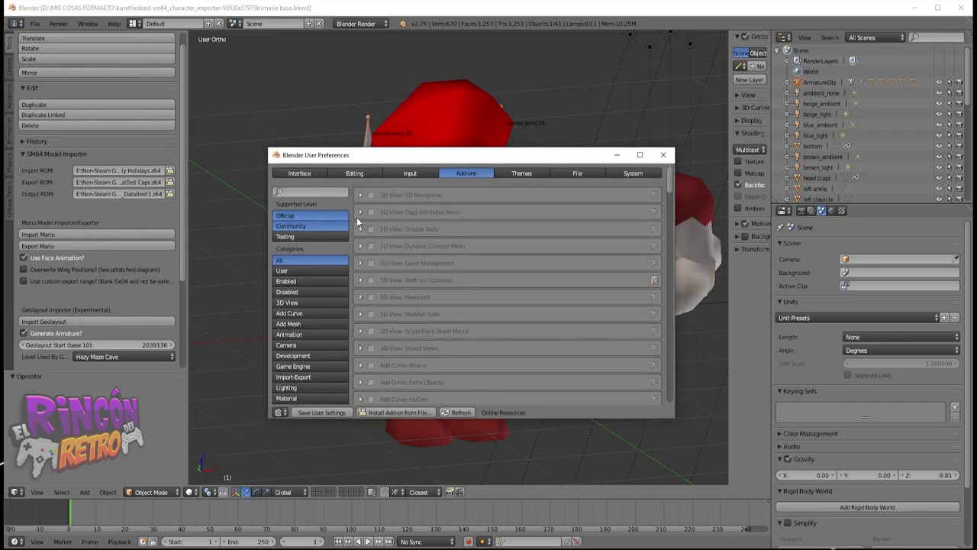
click(302, 193)
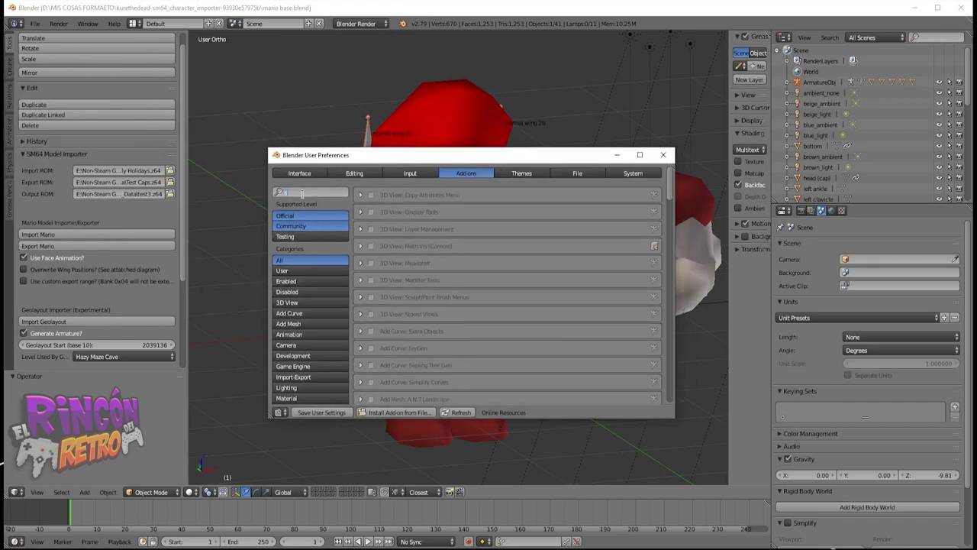
text(sm)
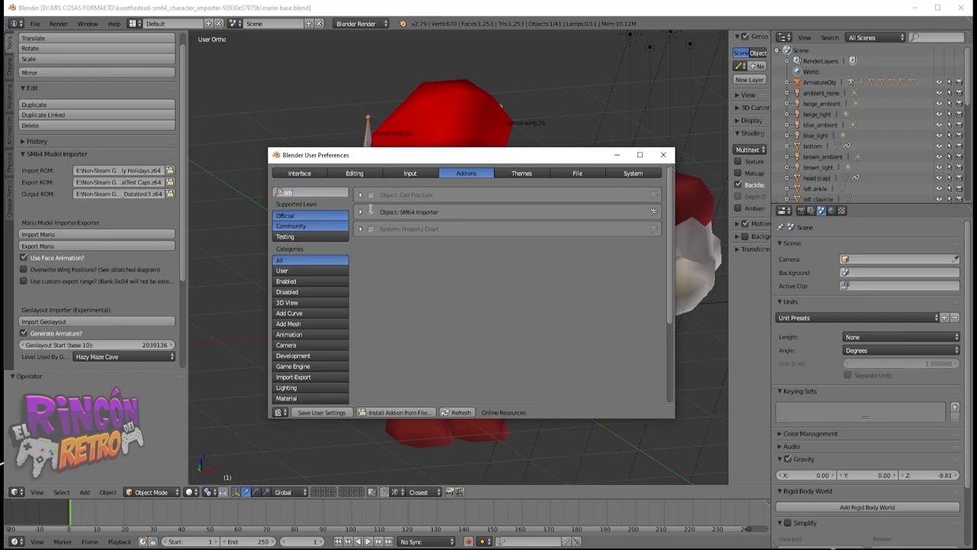
click(664, 154)
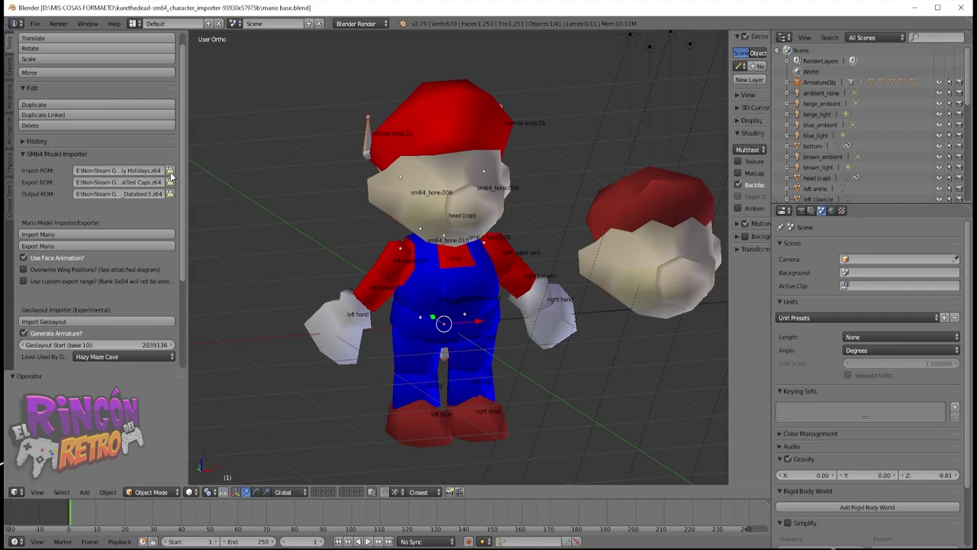
Set the import ROM to Import.z64 and the export ROM to Export.z64 from the importexport folder
click(170, 171)
click(68, 240)
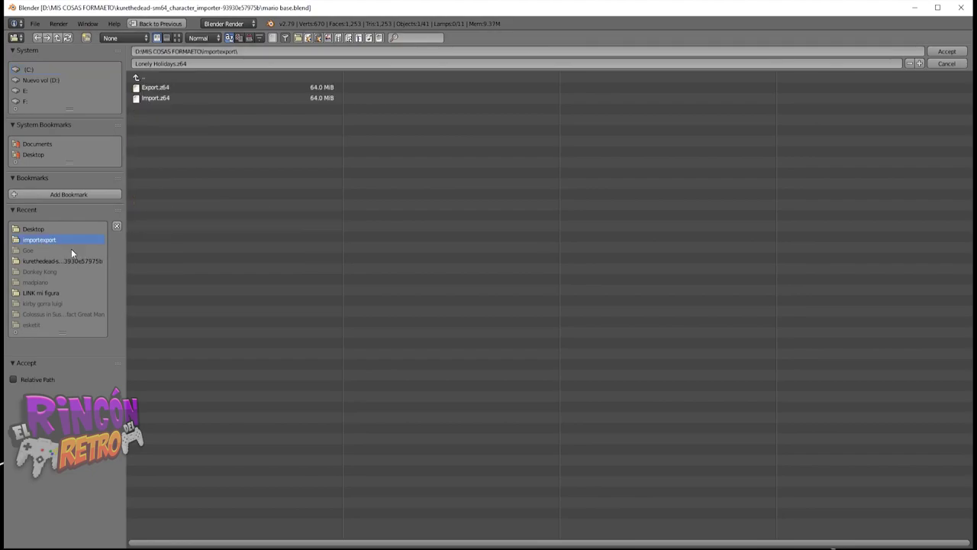
click(155, 99)
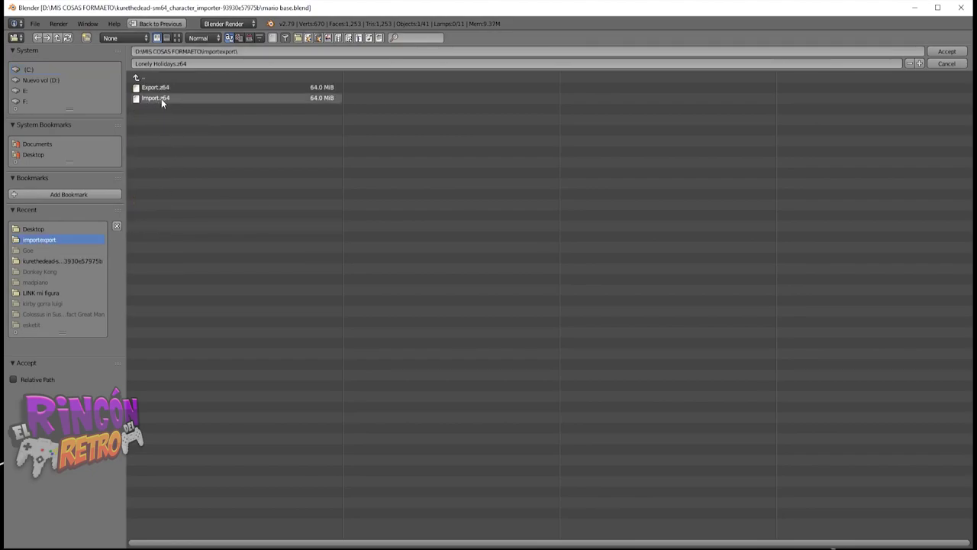
double_click(162, 98)
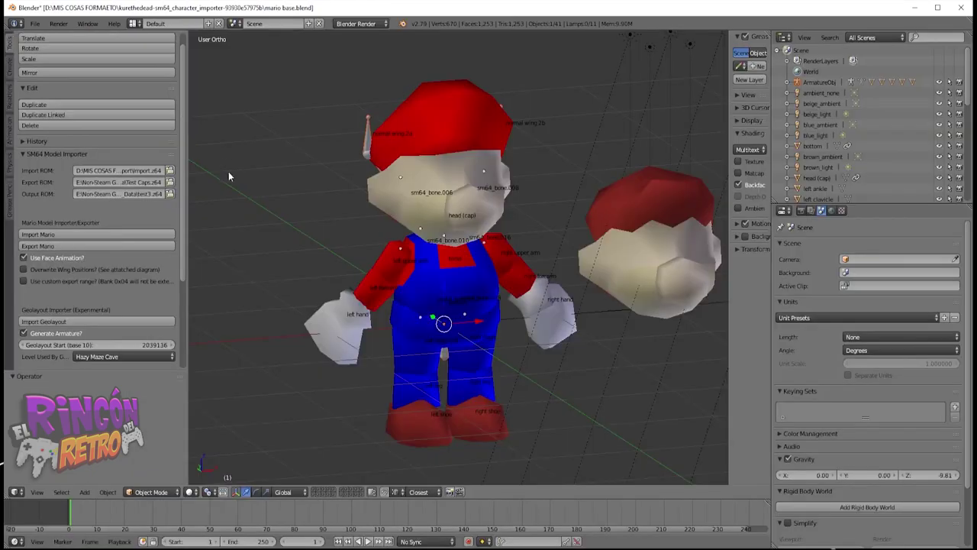
click(170, 182)
click(42, 230)
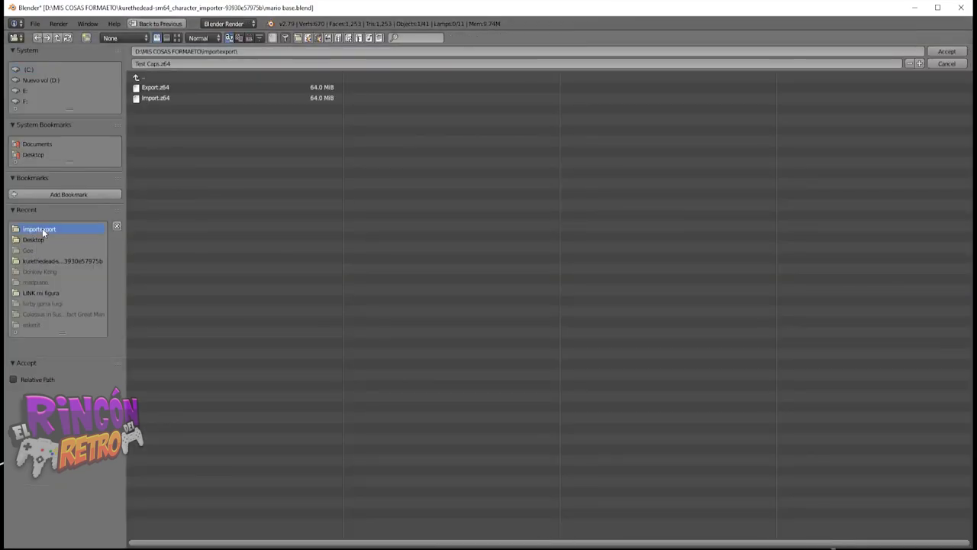
click(153, 88)
double_click(153, 88)
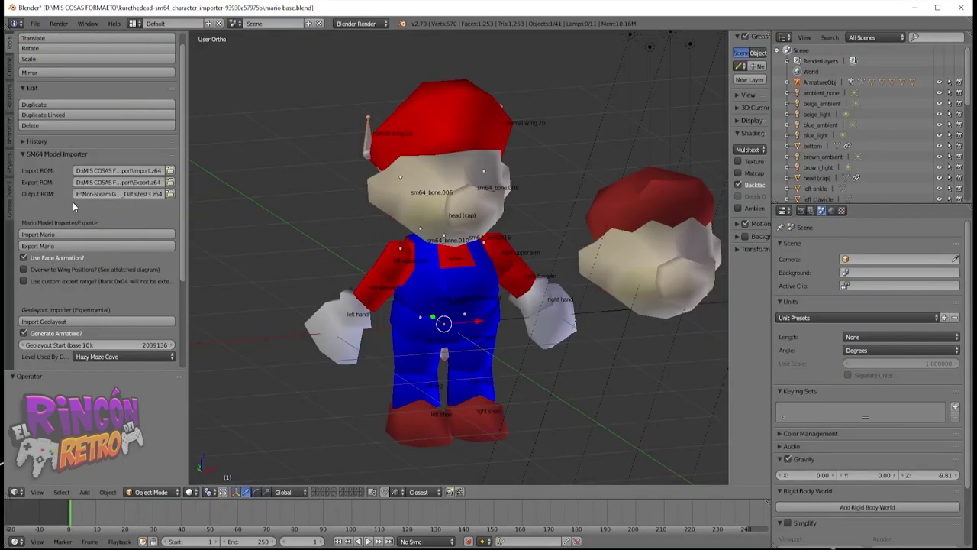
Set the output ROM to a new Desktop file and untick Use Face Animation
click(171, 195)
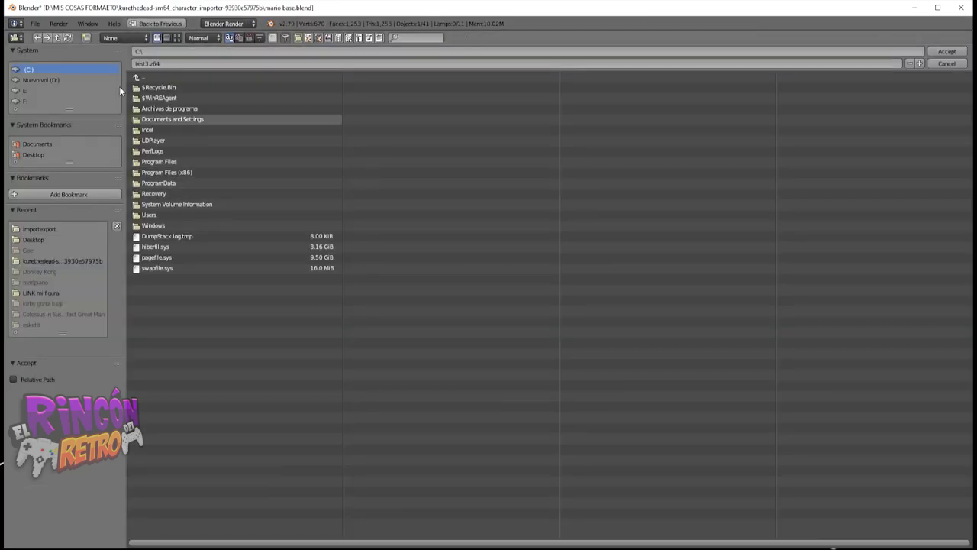
click(31, 240)
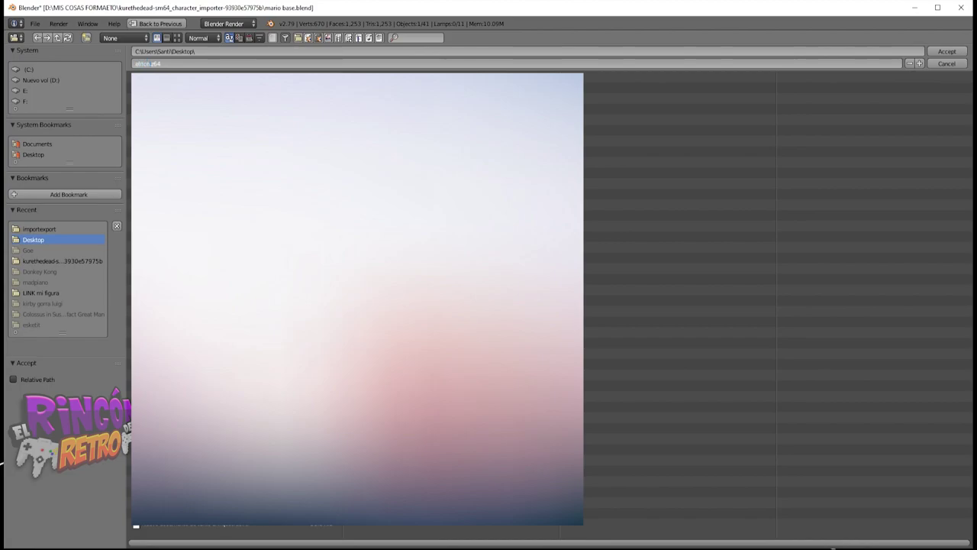
text(sm64)
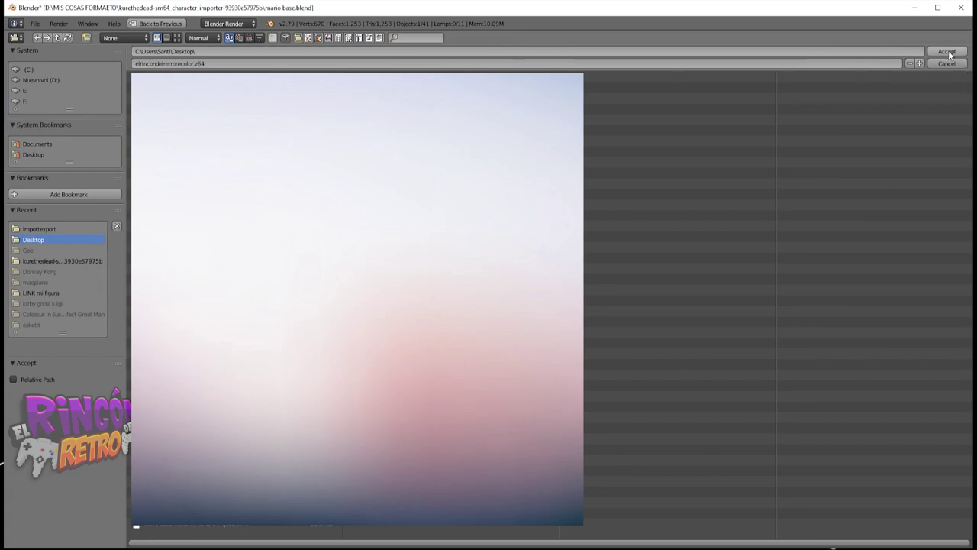
click(948, 53)
click(23, 258)
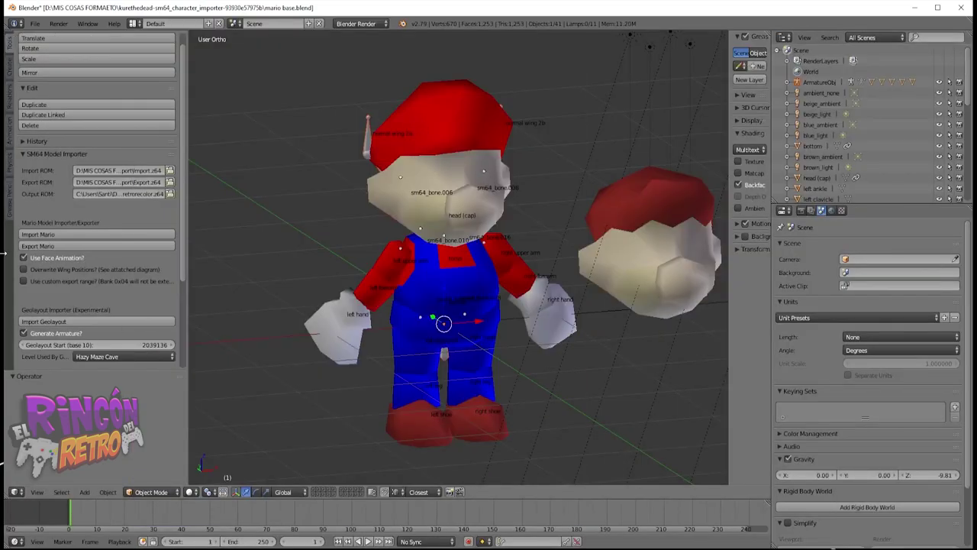
Re-enable Use Face Animation and step through Mario's mesh pieces until the head (cap) is selected
click(31, 258)
right_click(401, 145)
right_click(387, 284)
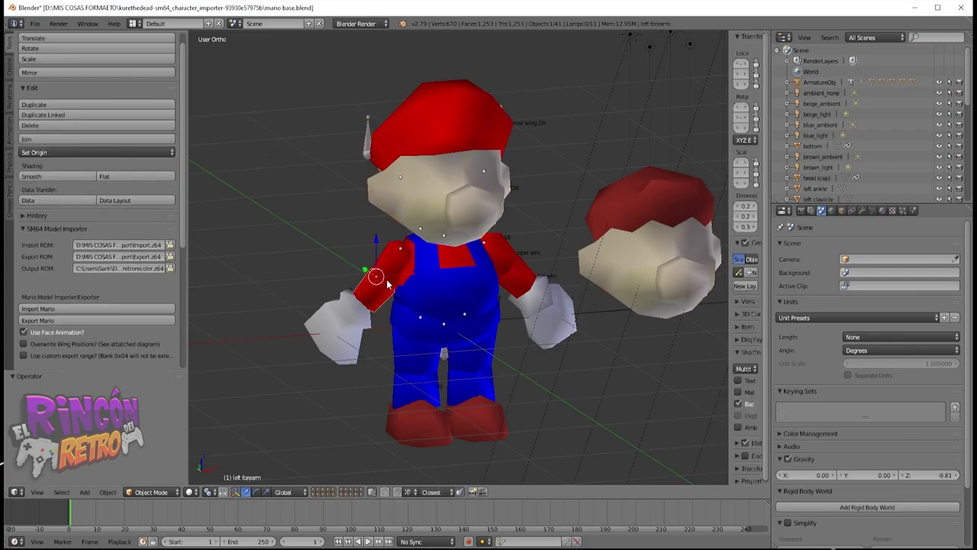
right_click(428, 290)
right_click(431, 324)
right_click(426, 367)
right_click(433, 421)
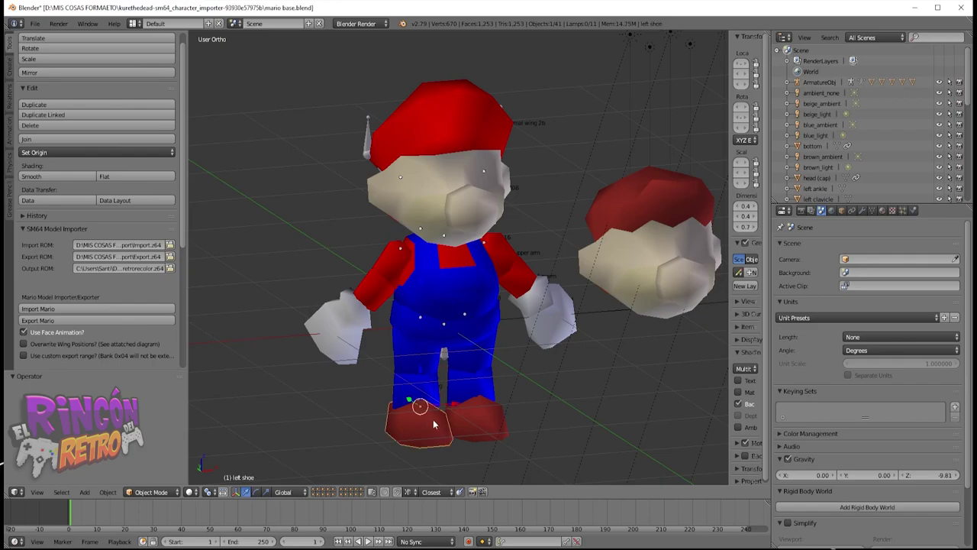
right_click(462, 416)
right_click(472, 359)
right_click(473, 336)
right_click(500, 267)
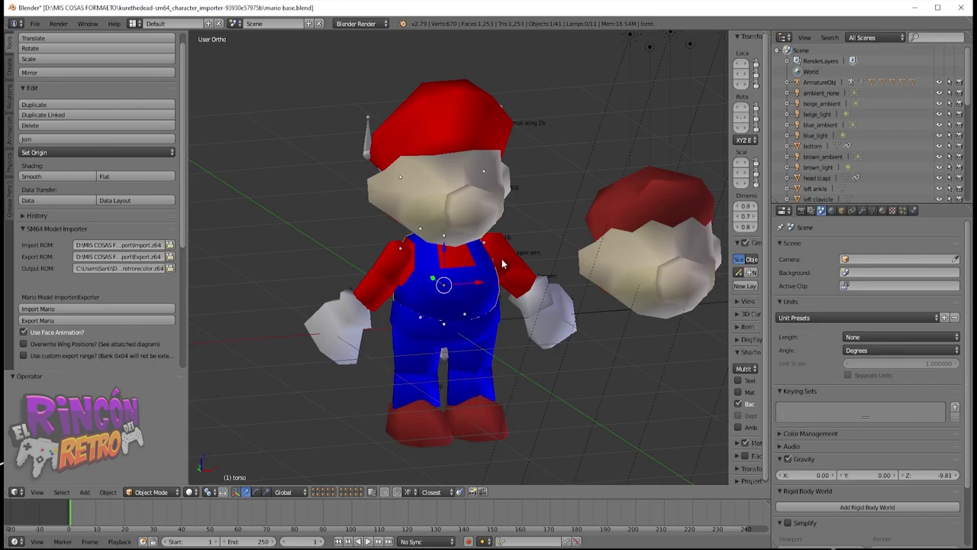
right_click(500, 243)
right_click(544, 304)
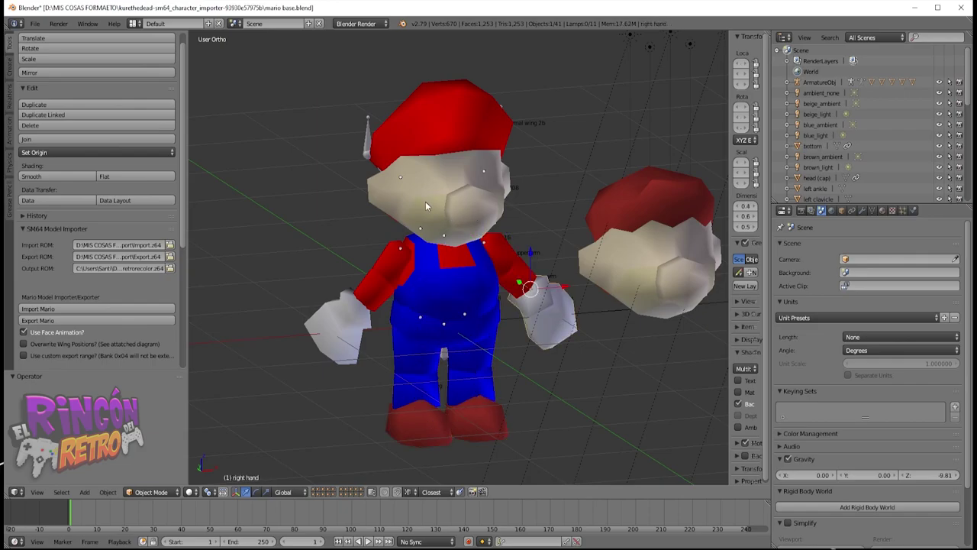
right_click(425, 201)
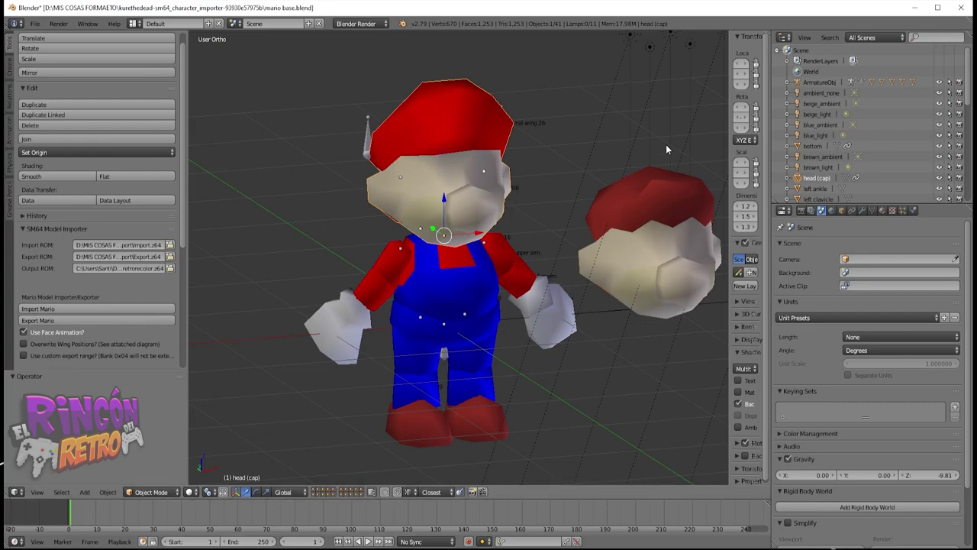
Add a slot with a new material on the head (cap) and set its Specular Intensity to 0
click(882, 212)
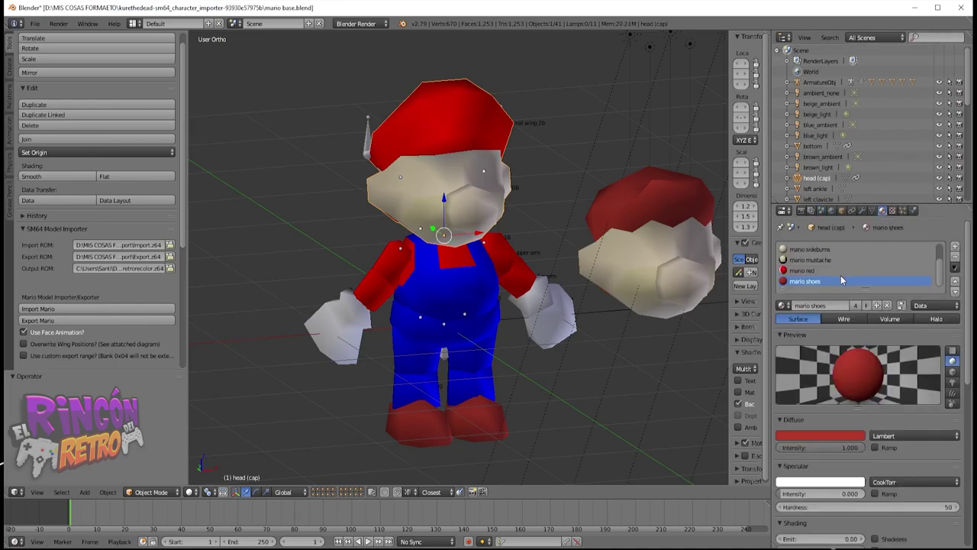
scroll(819, 273, up, 2)
scroll(832, 268, down, 1)
scroll(824, 265, down, 1)
click(803, 270)
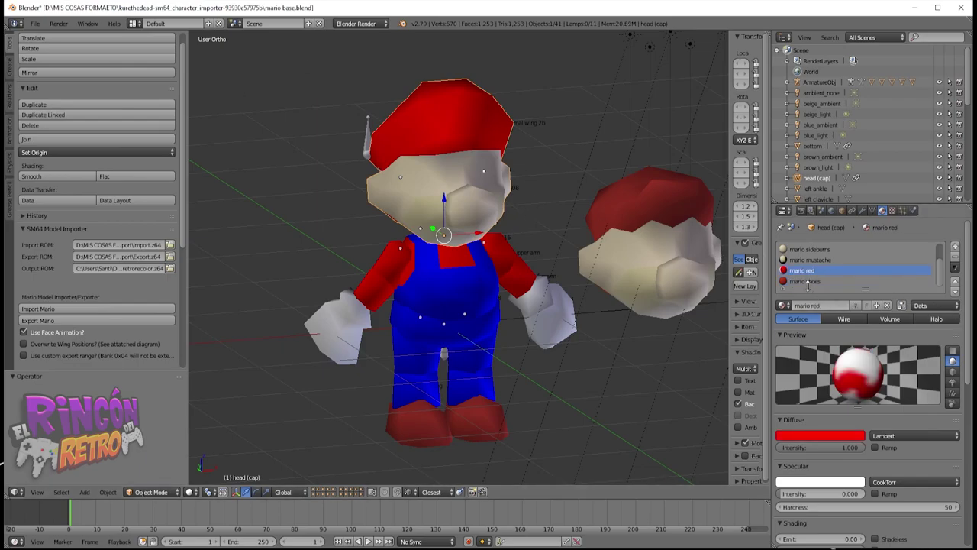
click(807, 281)
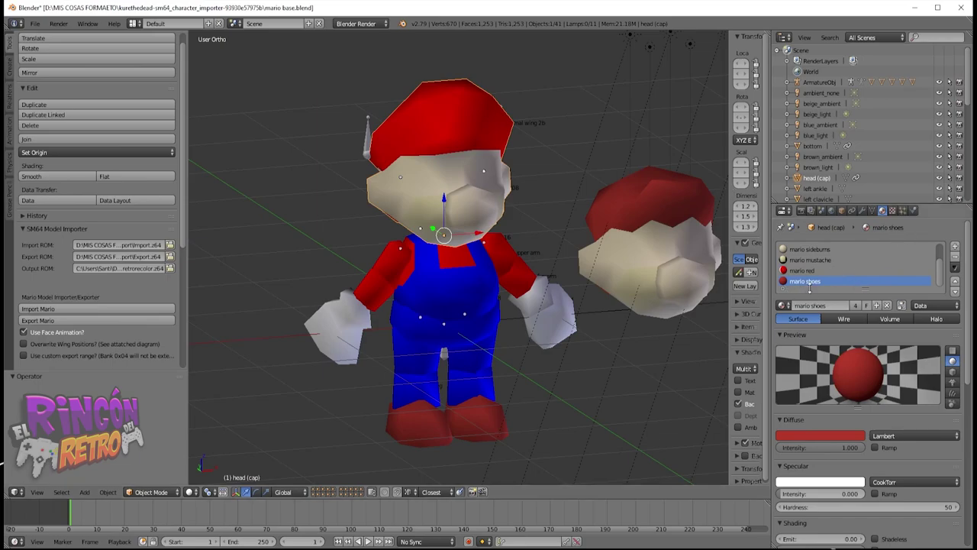
click(955, 249)
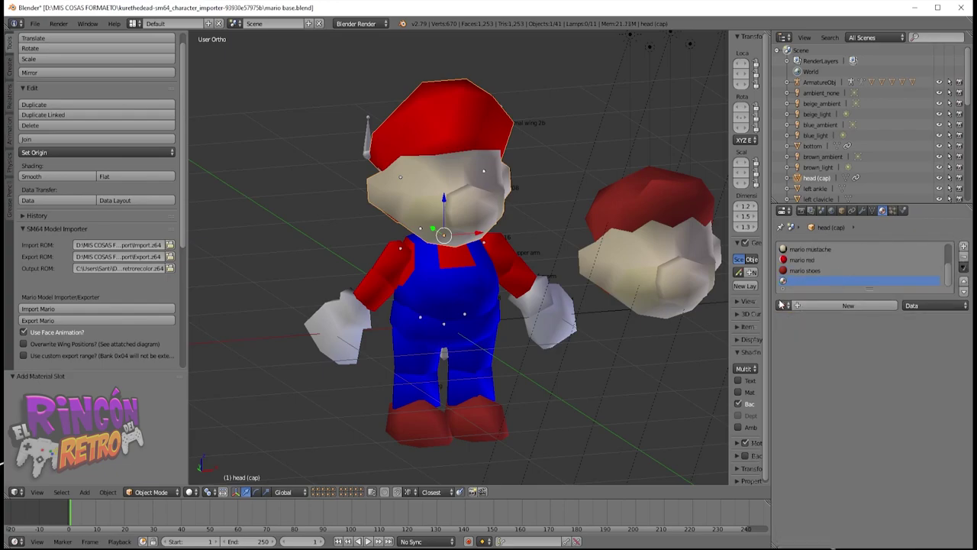
click(853, 307)
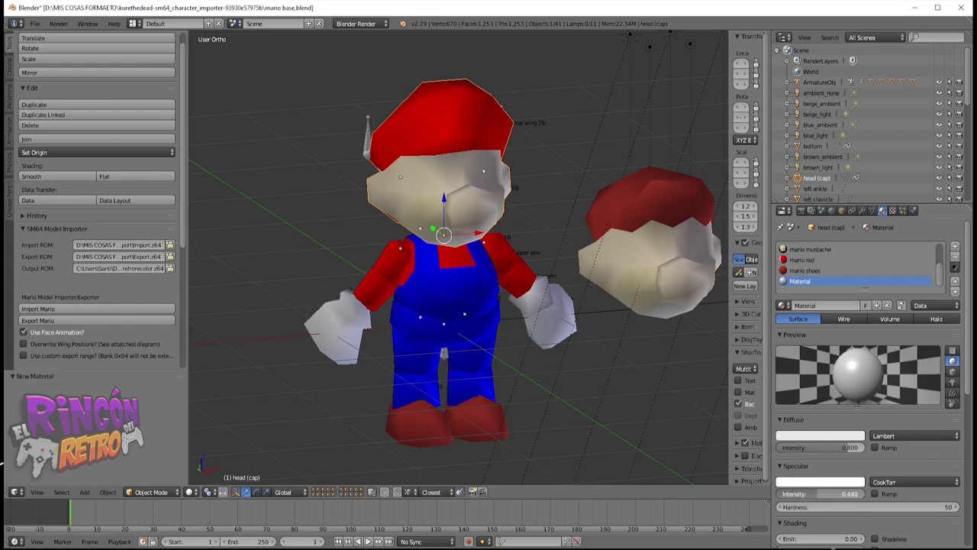
mouse_move(822, 495)
mouse_down()
mouse_move(798, 496)
mouse_move(835, 494)
mouse_move(780, 494)
mouse_up()
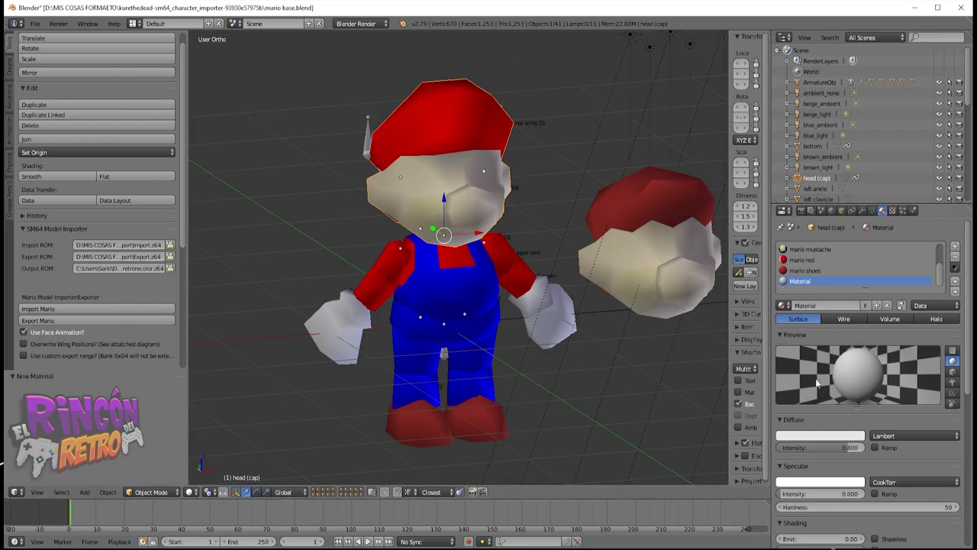
Change the new material's diffuse colour to a dark purple in the colour wheel
click(814, 441)
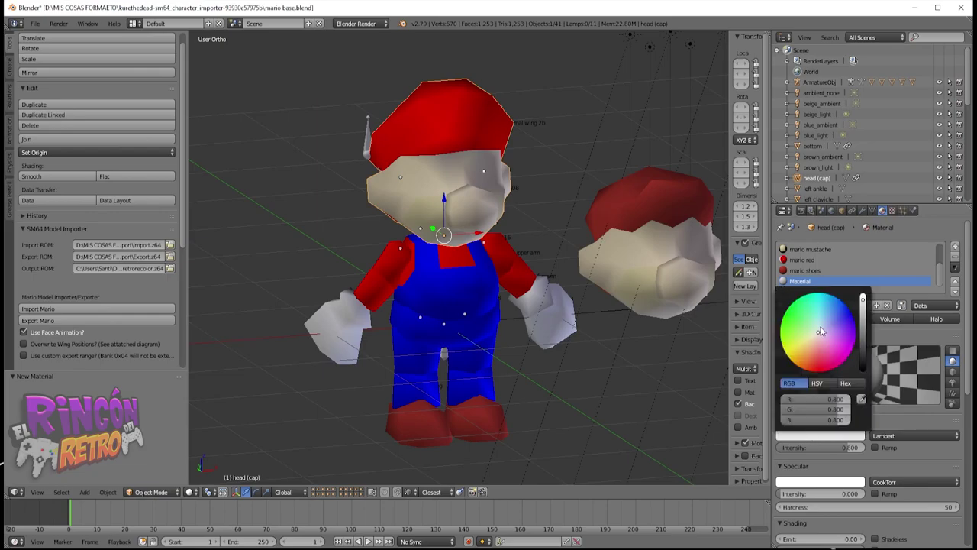
drag(818, 332, 837, 344)
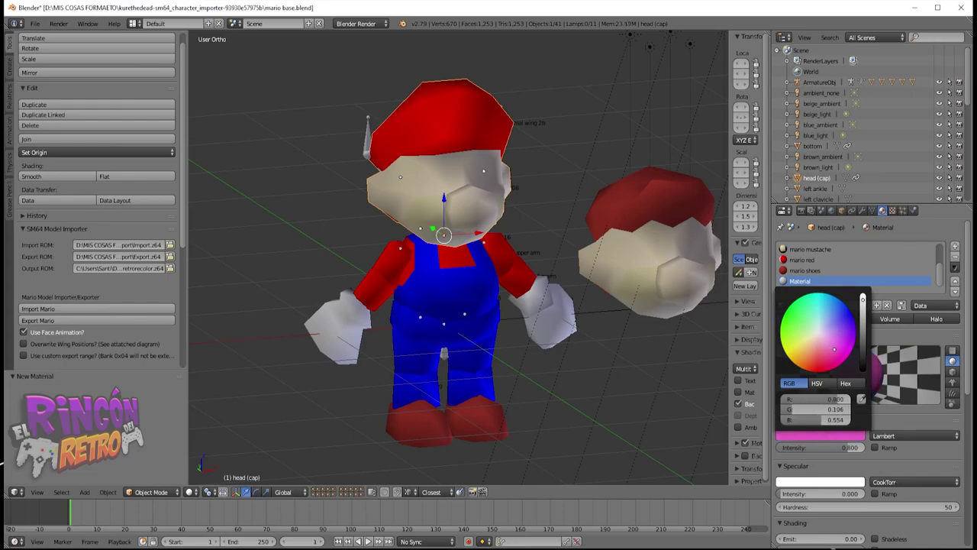
mouse_move(836, 409)
mouse_down()
mouse_move(793, 409)
mouse_move(820, 399)
mouse_move(828, 419)
mouse_up()
drag(851, 350, 851, 337)
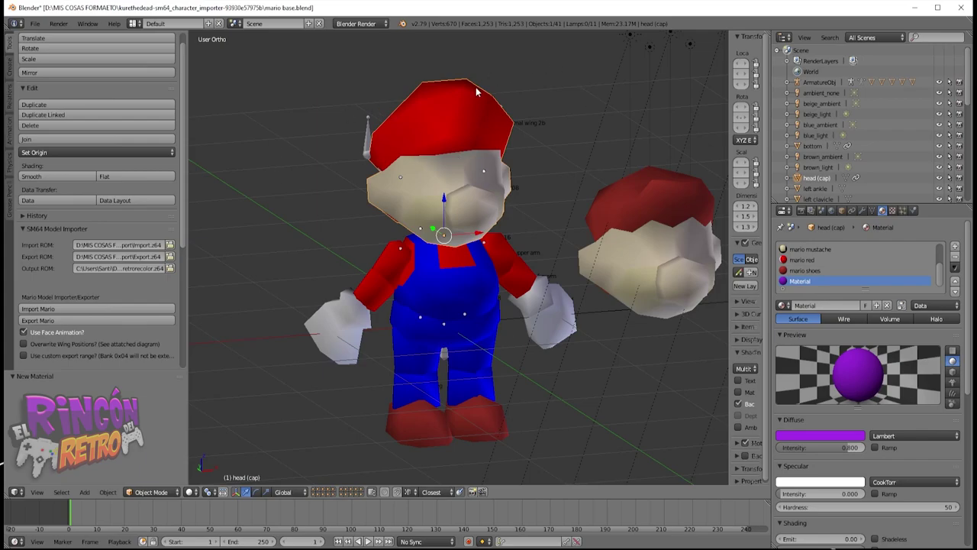
click(812, 261)
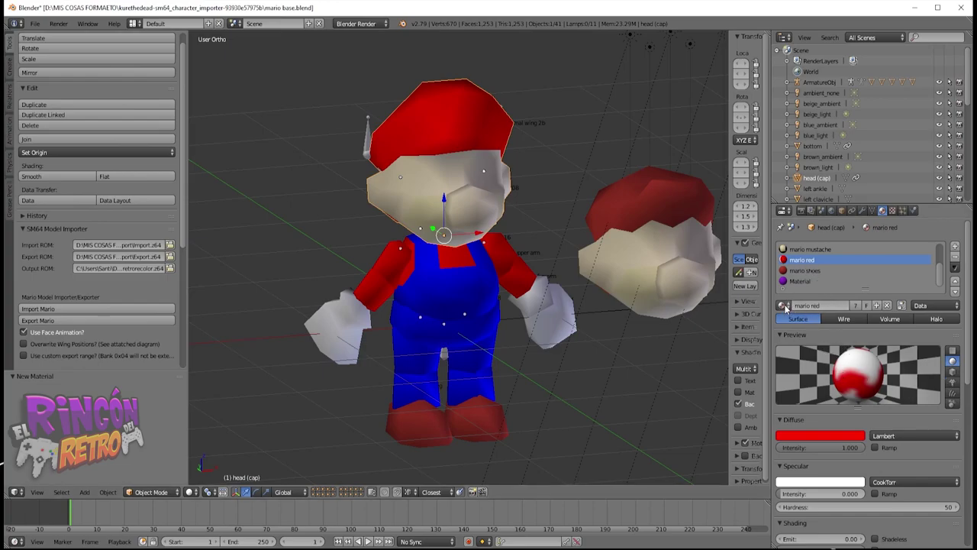
Swap the cap's mario red slot to the purple 'Material' so the cap turns purple
click(784, 306)
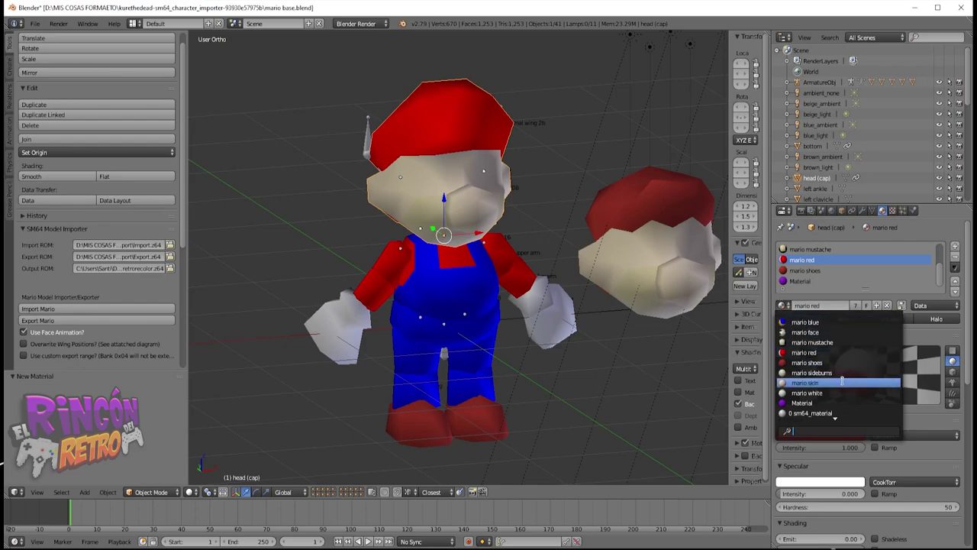
click(806, 402)
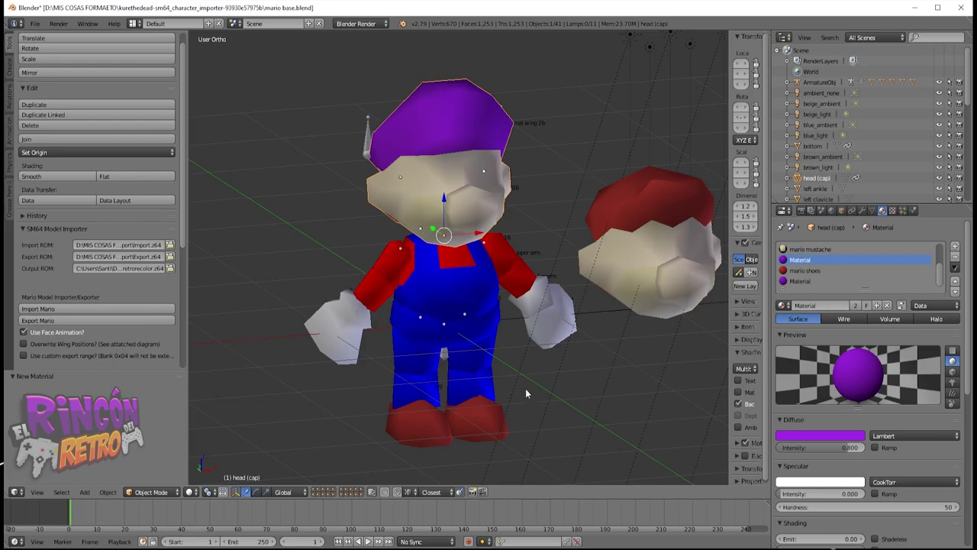
right_click(461, 293)
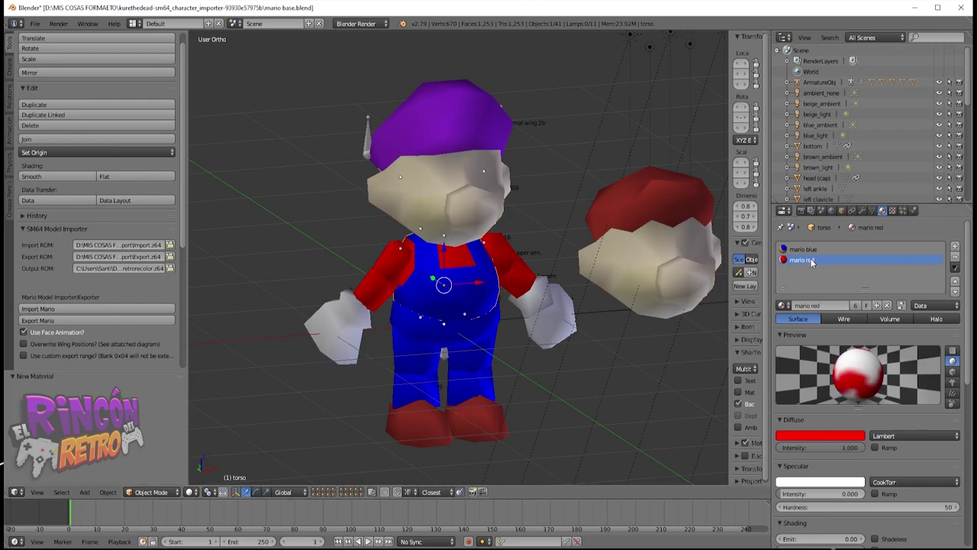
Replace mario red with the purple 'Material' on the torso
click(803, 250)
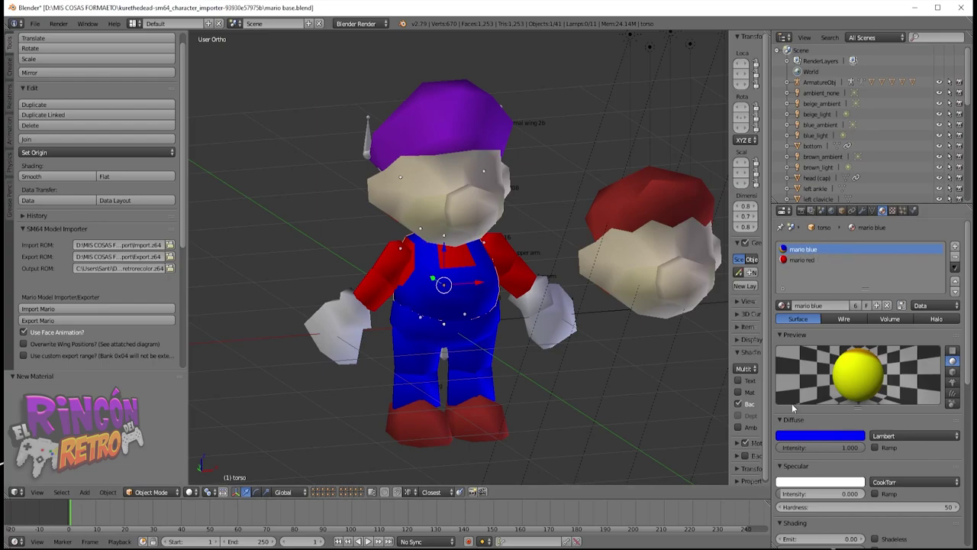
click(801, 260)
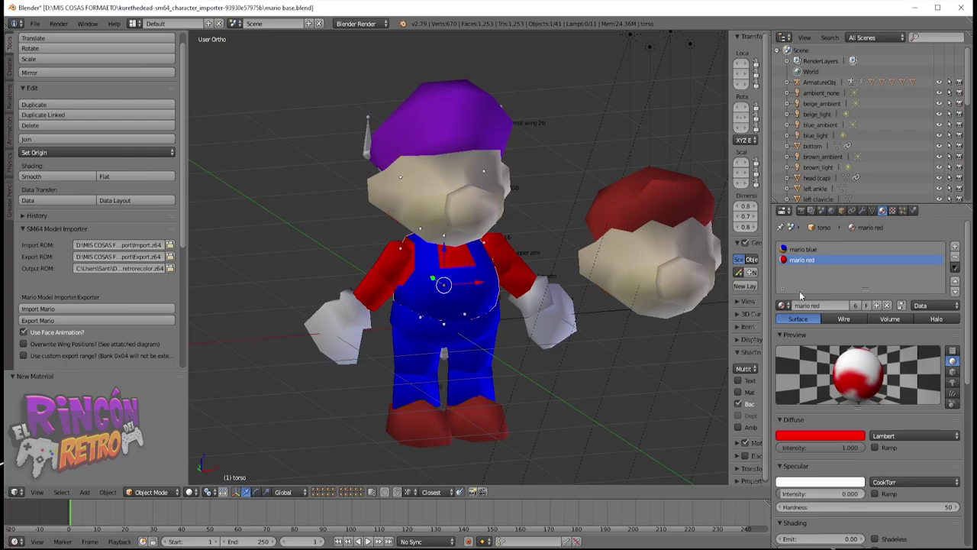
click(782, 305)
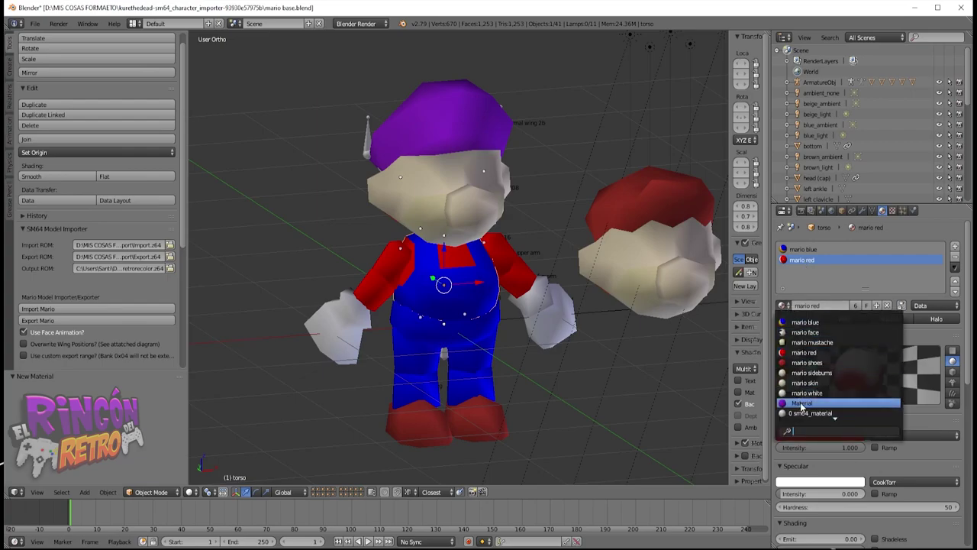
click(801, 402)
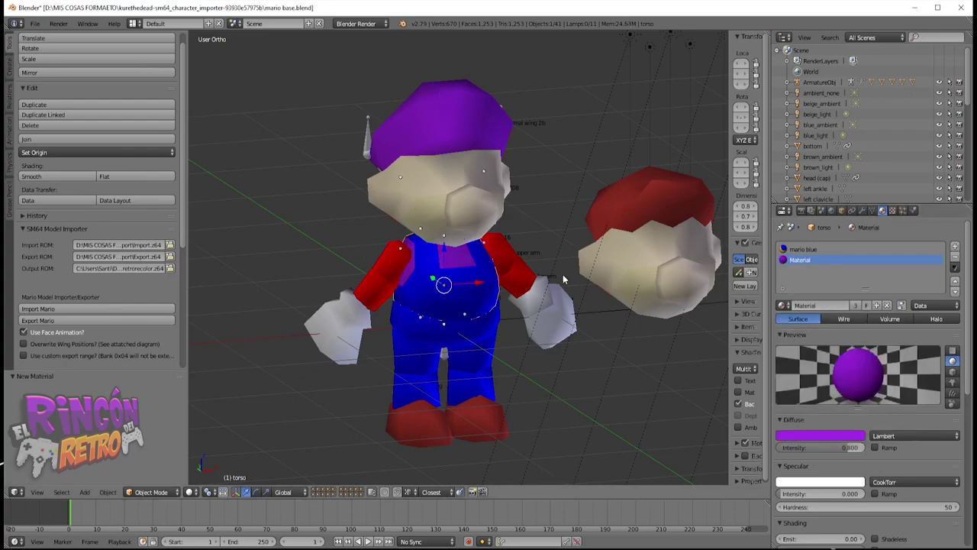
Give both upper arms and both forearms the purple 'Material'
right_click(404, 271)
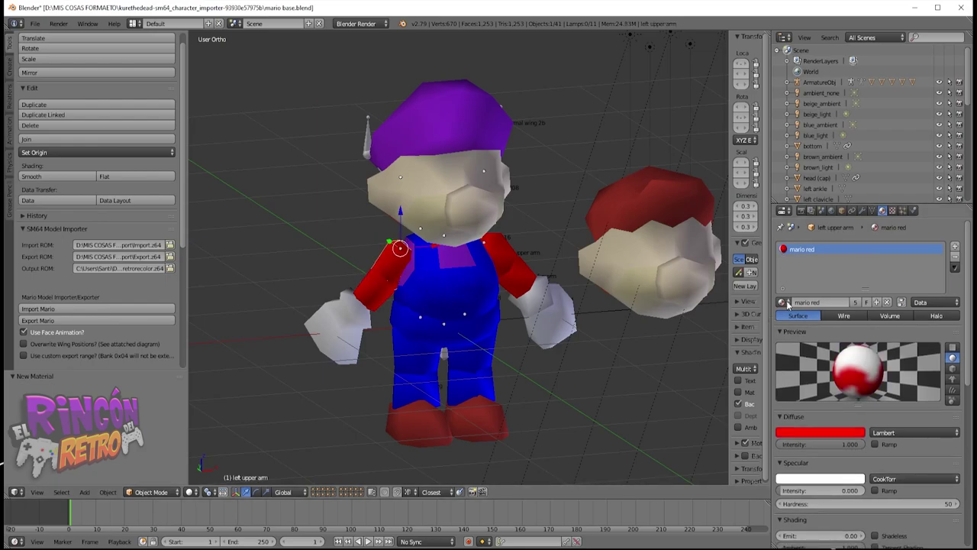
click(783, 302)
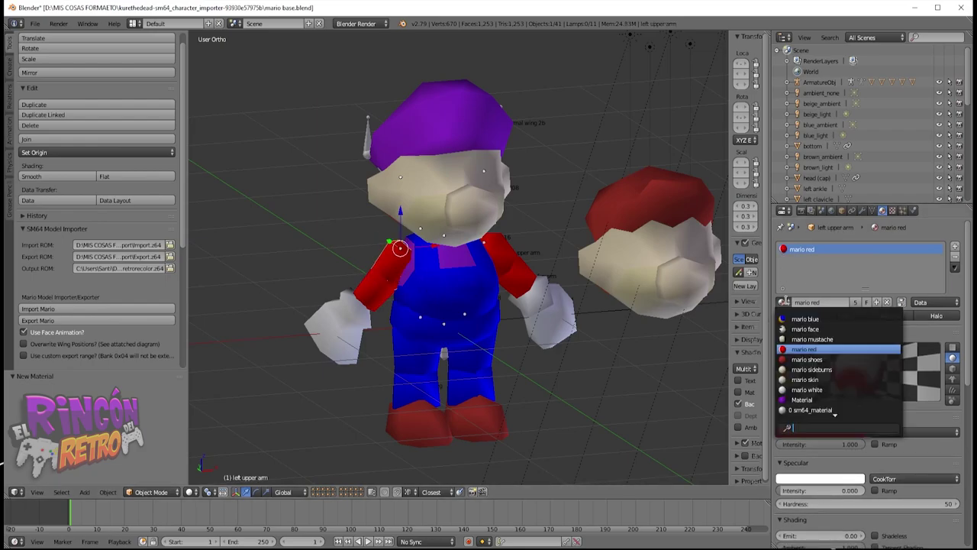
click(802, 399)
right_click(379, 299)
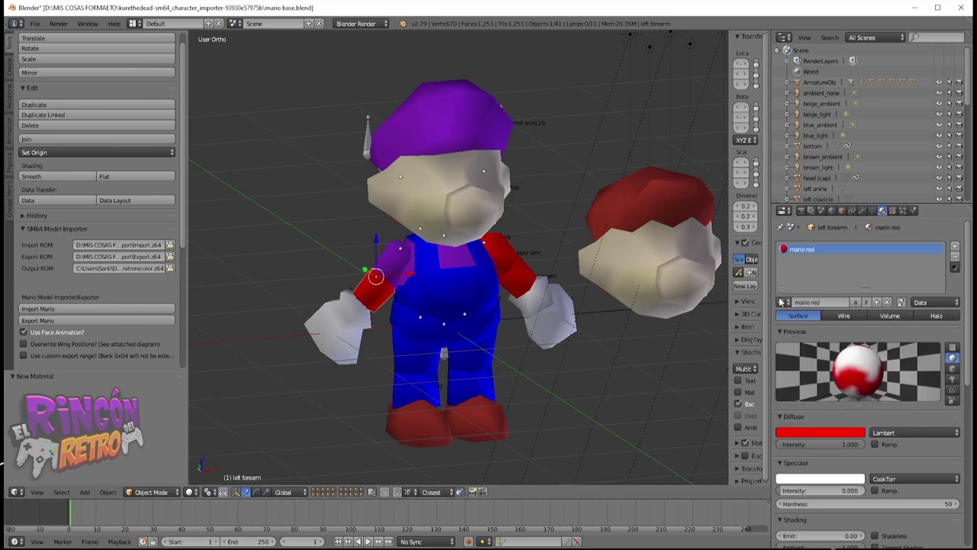
click(783, 302)
click(810, 399)
right_click(498, 267)
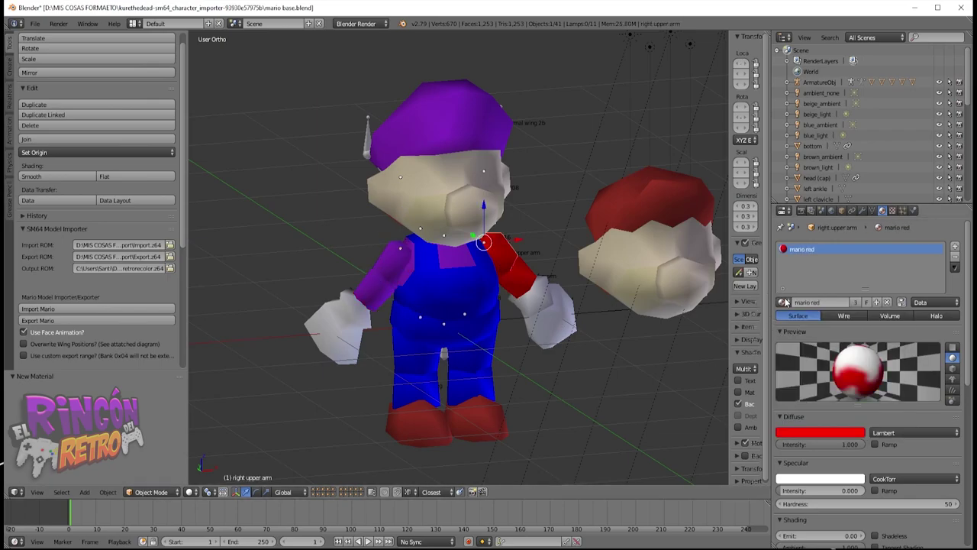
click(783, 302)
click(809, 399)
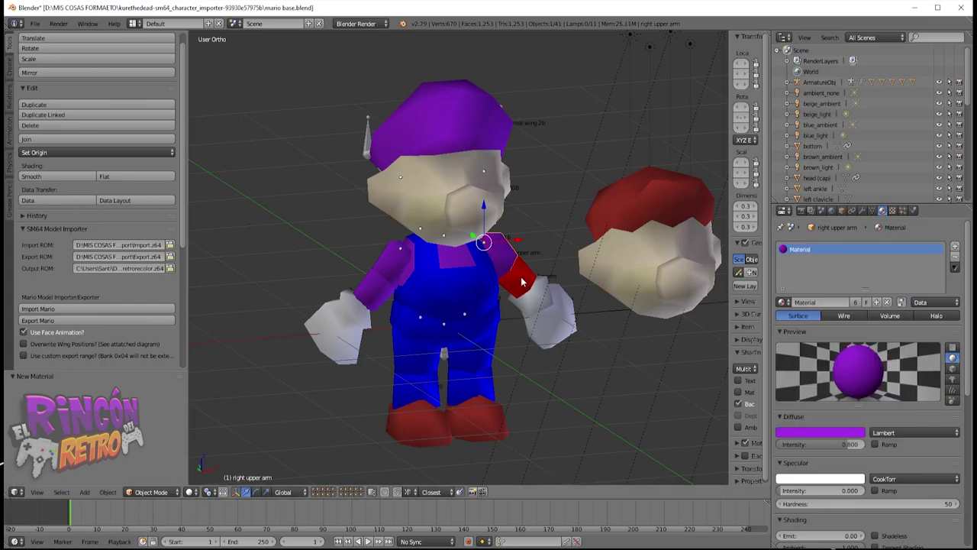
right_click(523, 282)
click(784, 303)
click(809, 399)
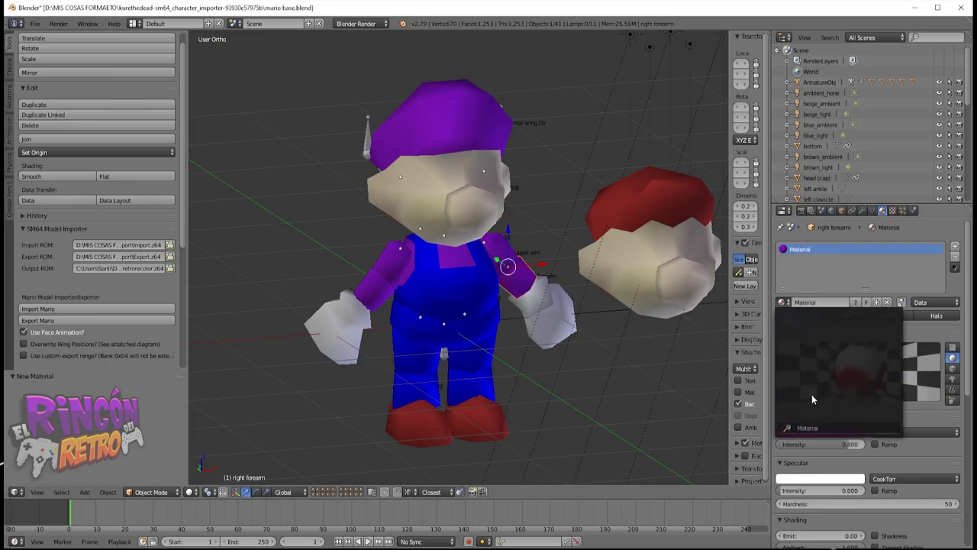
right_click(631, 182)
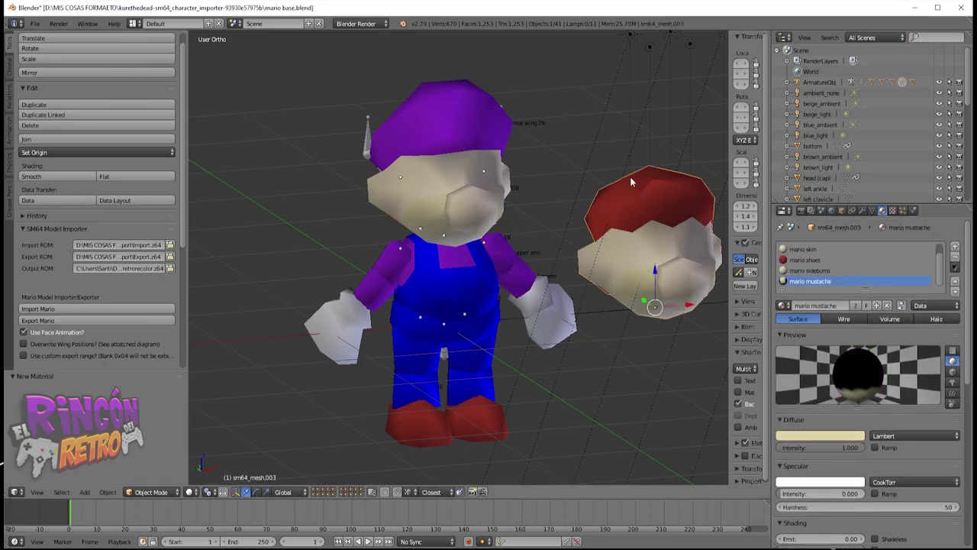
Add a third slot holding new Material.001 to the torso, with Specular Intensity 0
right_click(358, 153)
right_click(416, 238)
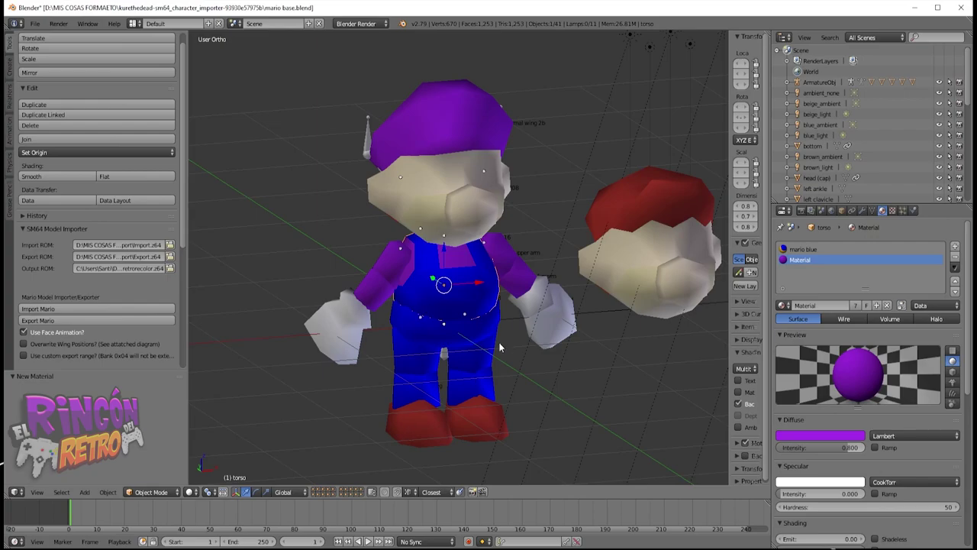
click(955, 246)
click(846, 306)
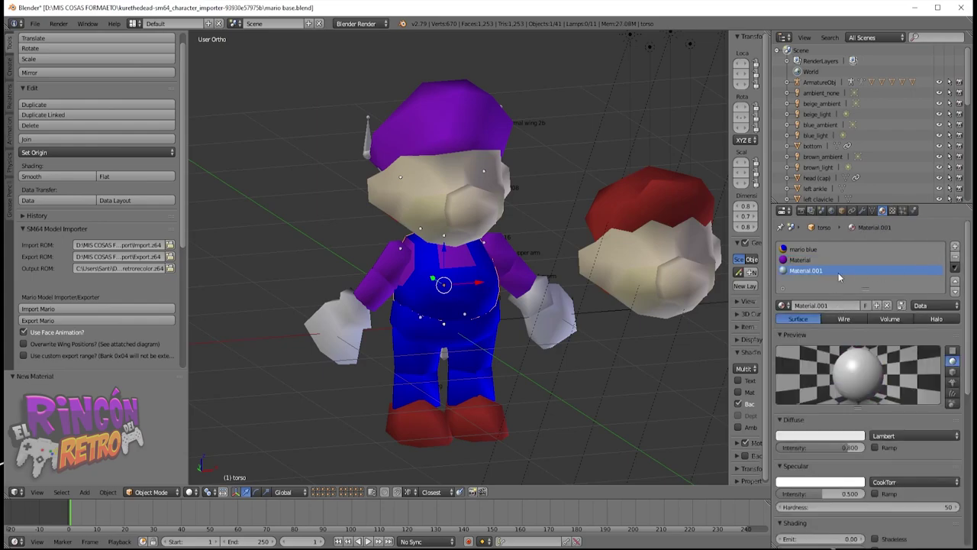
drag(838, 494, 780, 494)
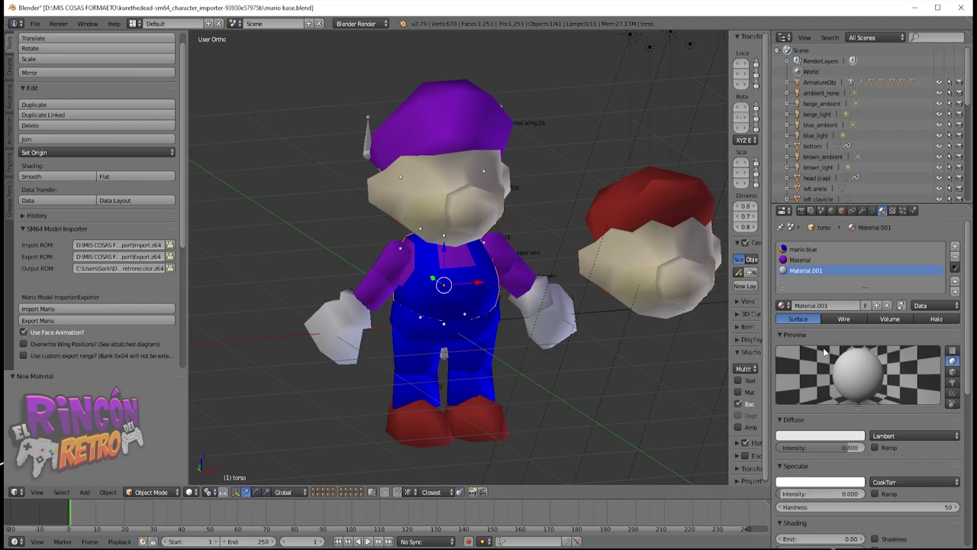
Set Material.001's diffuse colour to orange (R 0.800, G 0.139, B 0.014)
click(796, 437)
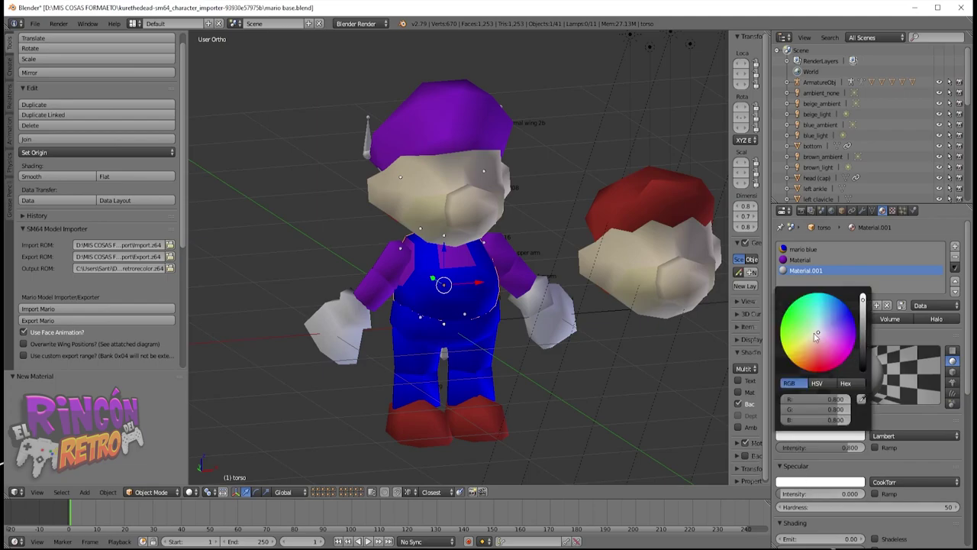
mouse_move(816, 338)
mouse_down()
mouse_move(796, 365)
mouse_move(807, 364)
mouse_up()
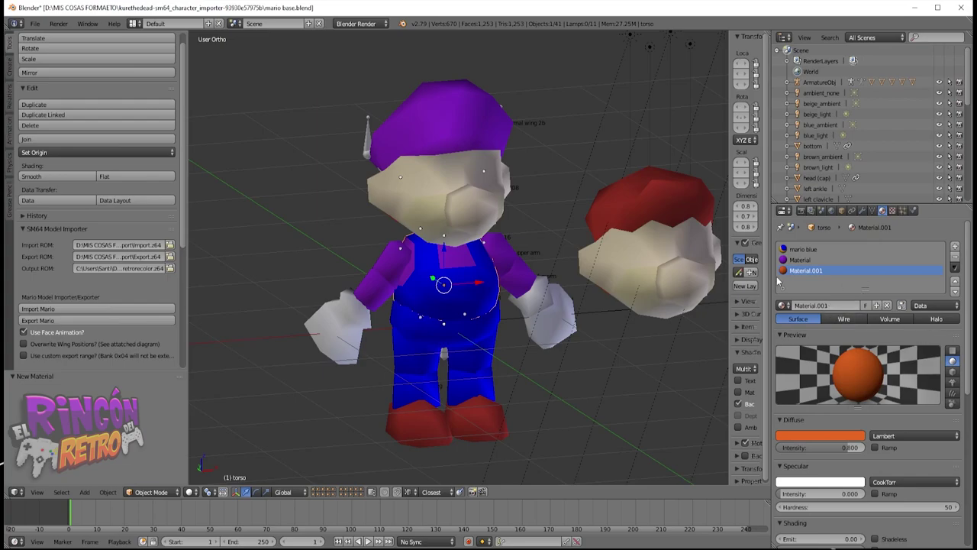
click(805, 250)
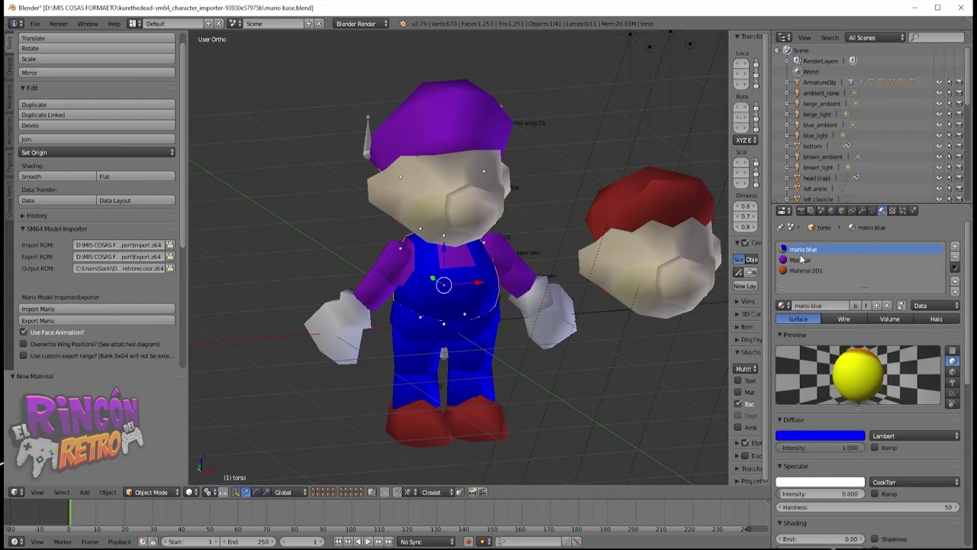
Assign orange Material.001 to the torso's mario blue slot and the bottom piece
click(783, 305)
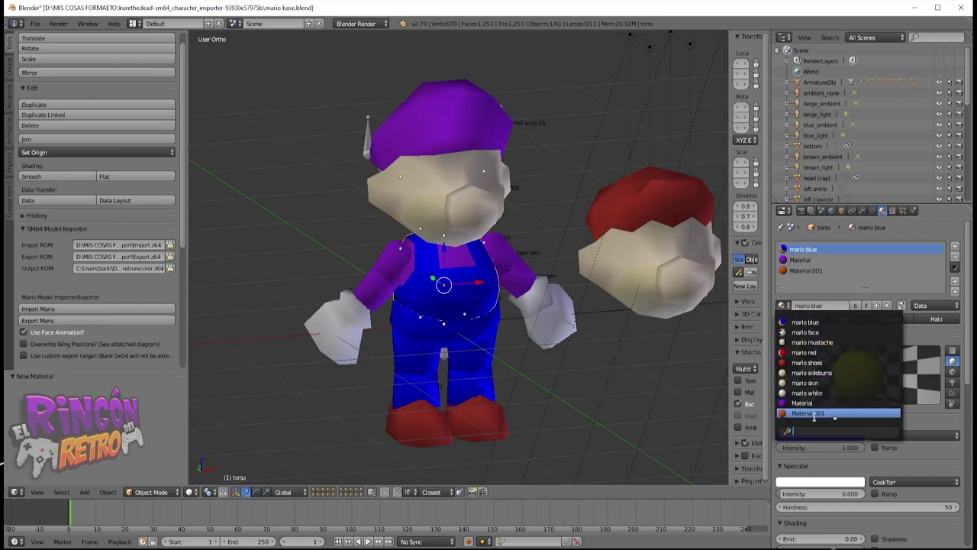
scroll(822, 361, down, 4)
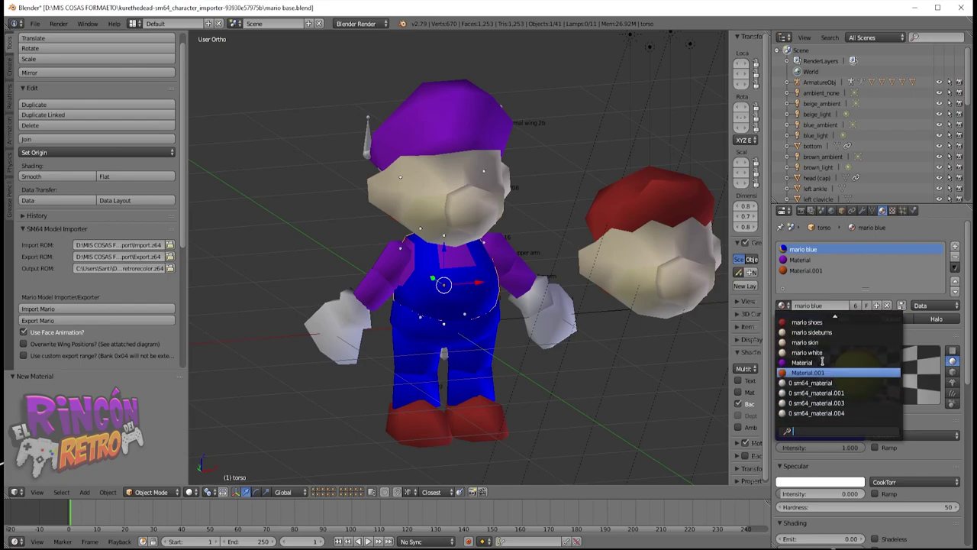
scroll(822, 361, up, 4)
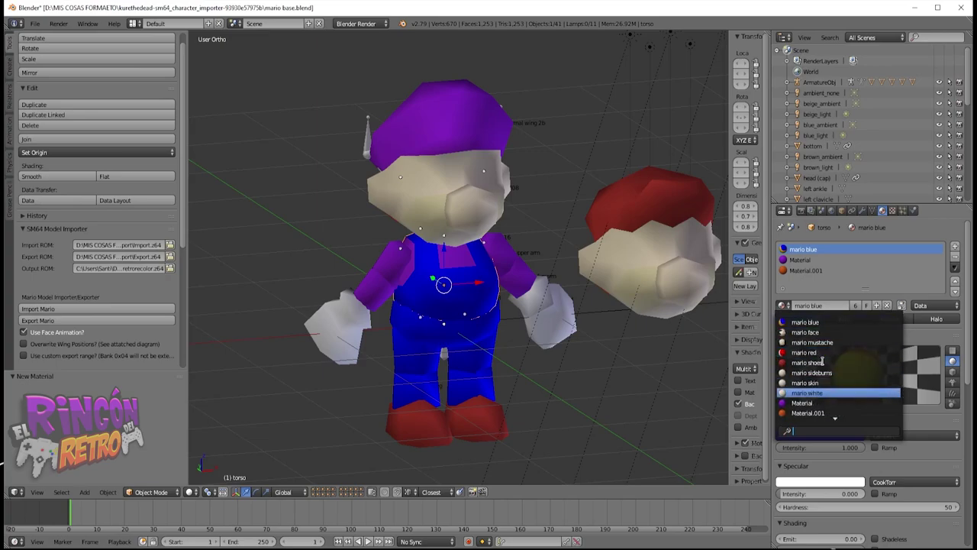
click(813, 416)
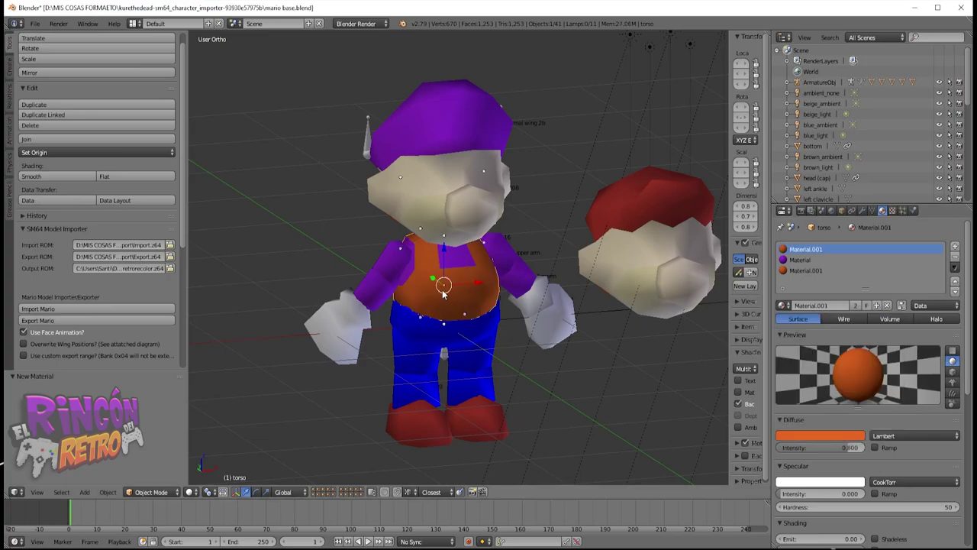
right_click(450, 334)
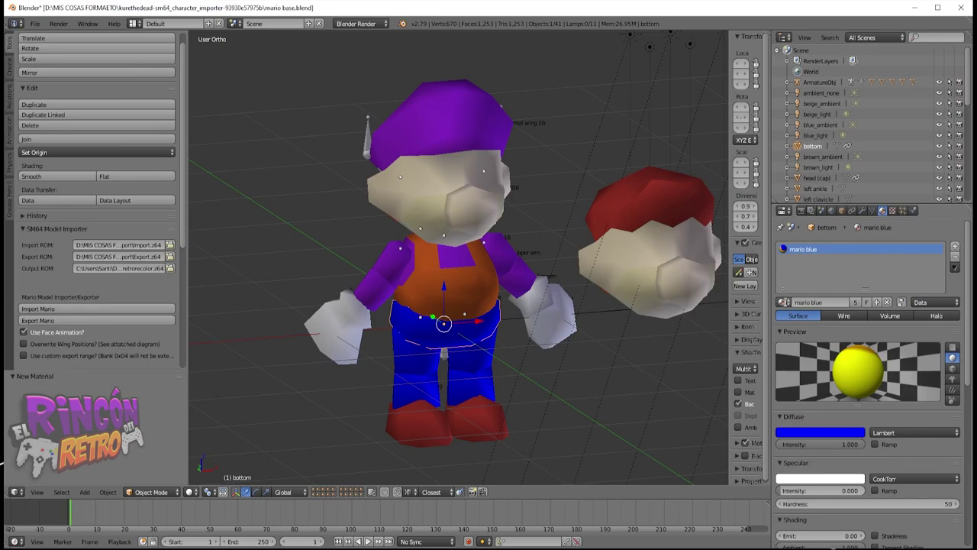
click(784, 302)
click(809, 412)
Assign Material.001 to both thighs and both legs so the overalls are orange
right_click(428, 362)
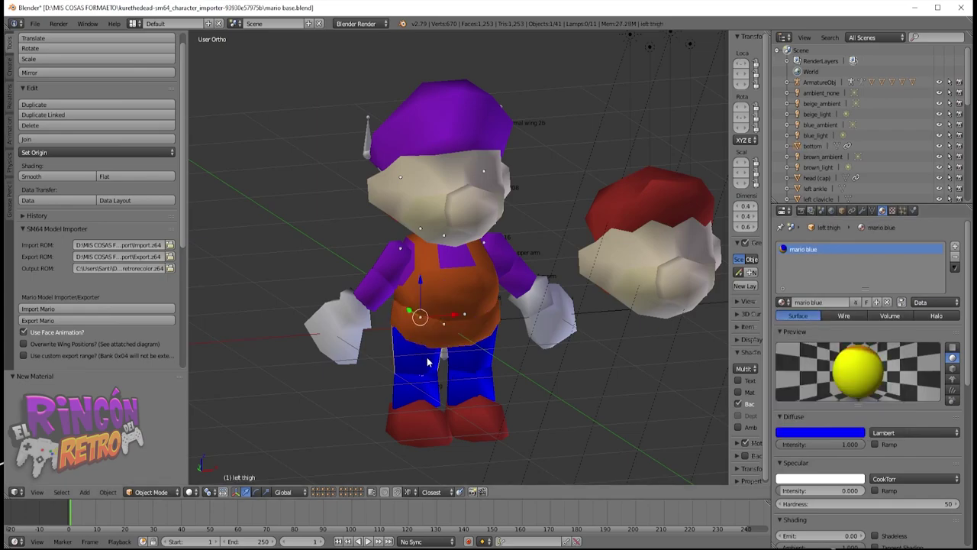
click(784, 302)
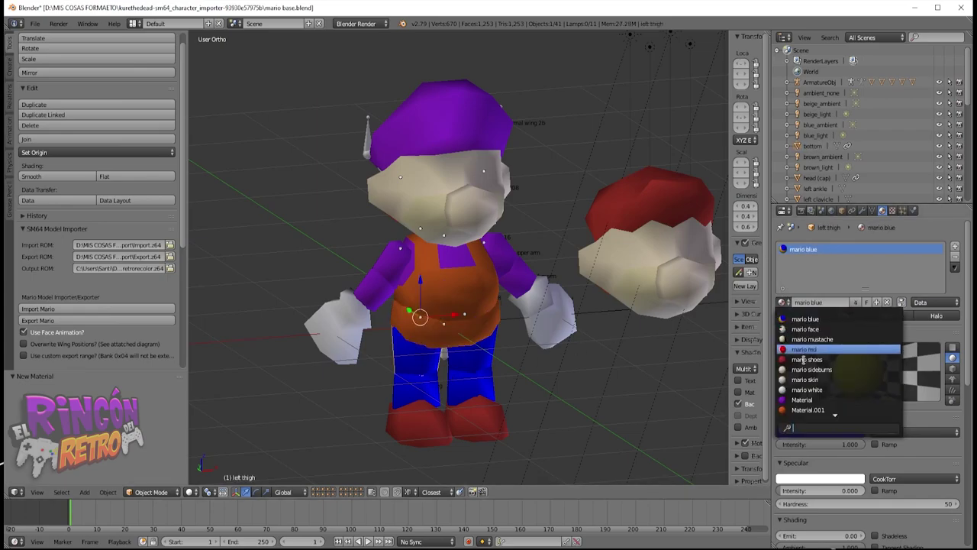
click(807, 410)
right_click(473, 340)
click(783, 302)
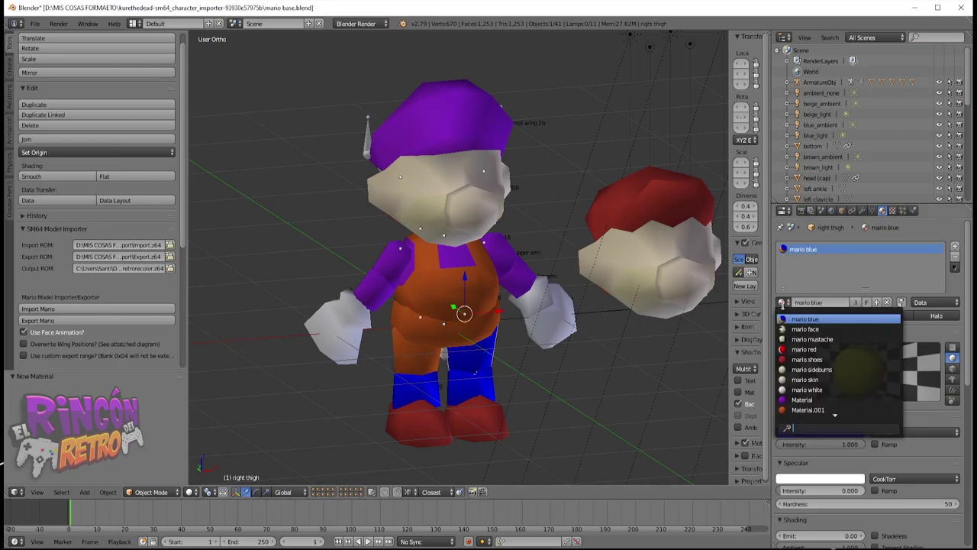
click(807, 410)
right_click(485, 386)
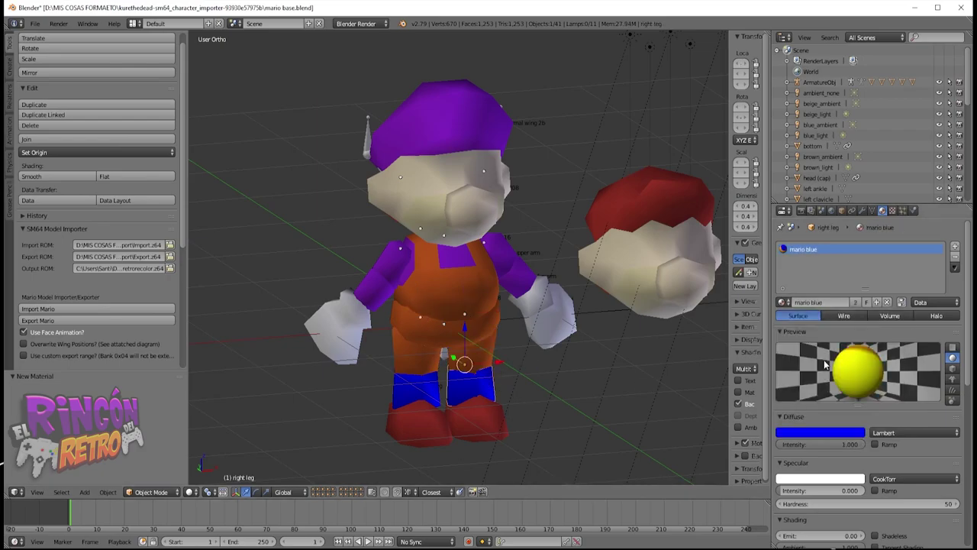
click(784, 302)
click(808, 409)
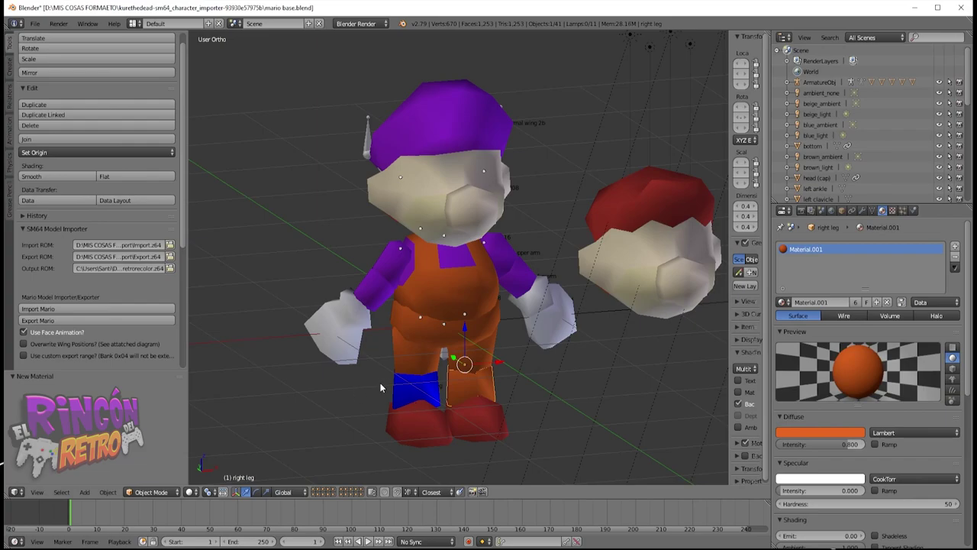
right_click(417, 385)
click(784, 302)
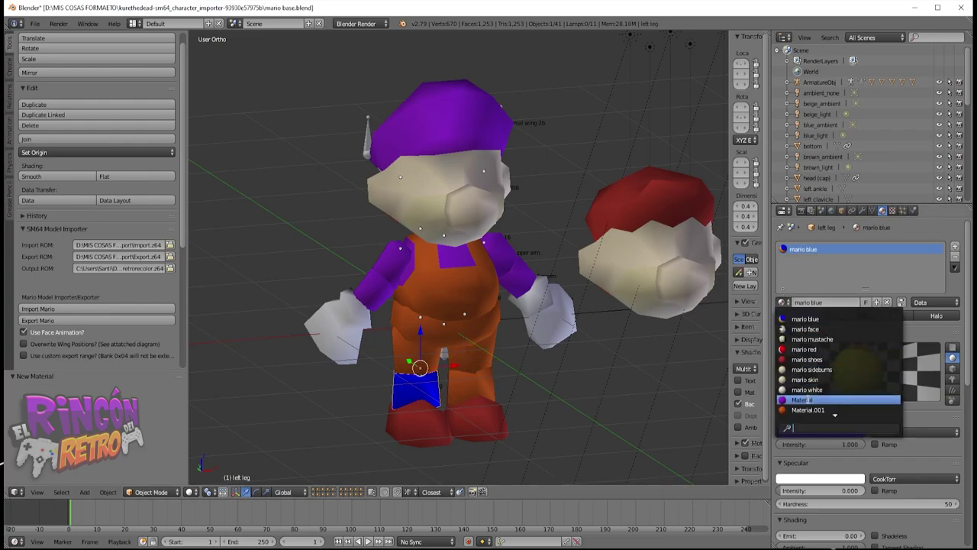
click(808, 409)
Assign the purple Material to the left and right red shoes
right_click(502, 418)
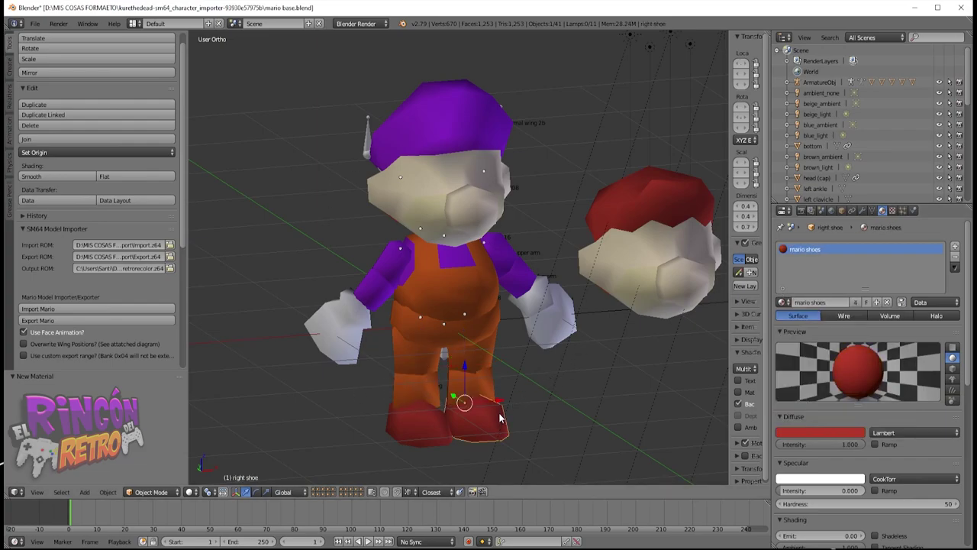
right_click(440, 420)
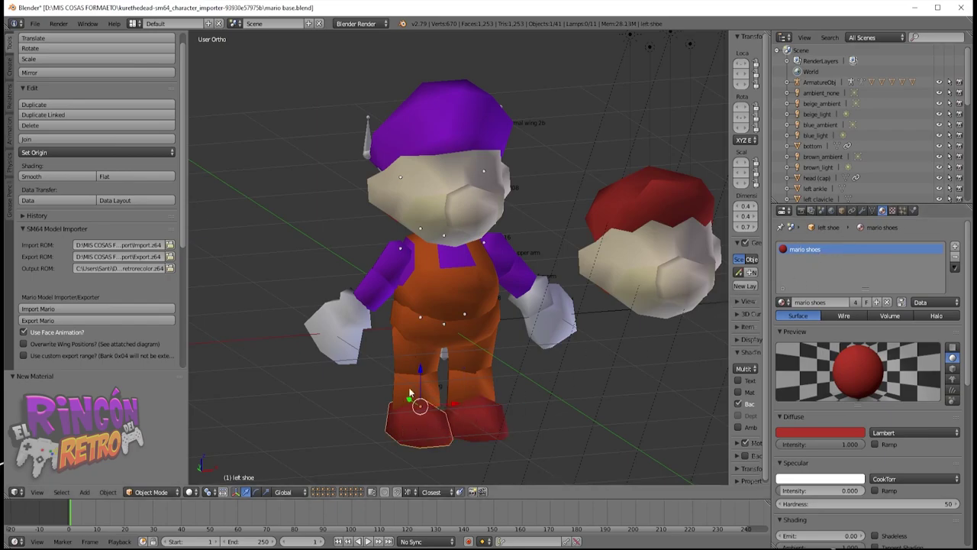
click(783, 302)
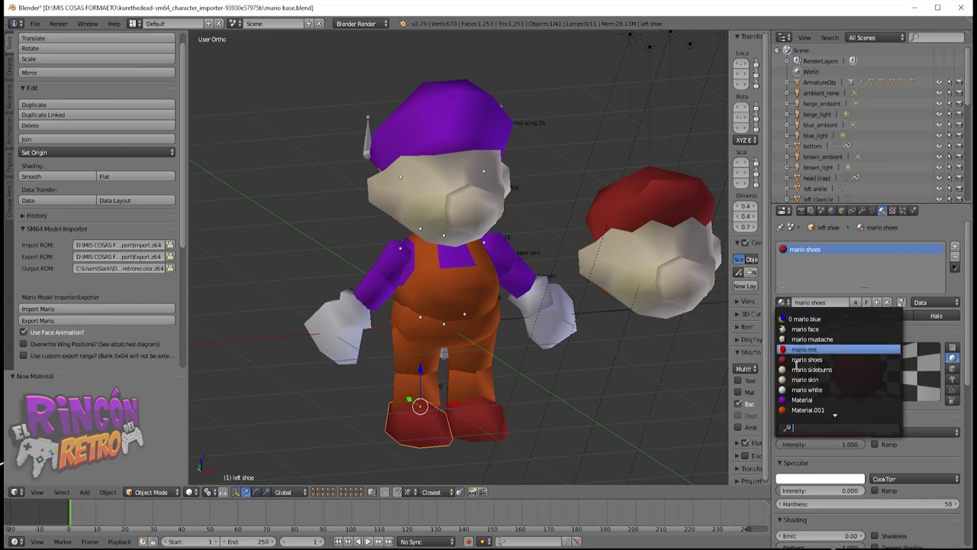
click(817, 405)
right_click(495, 439)
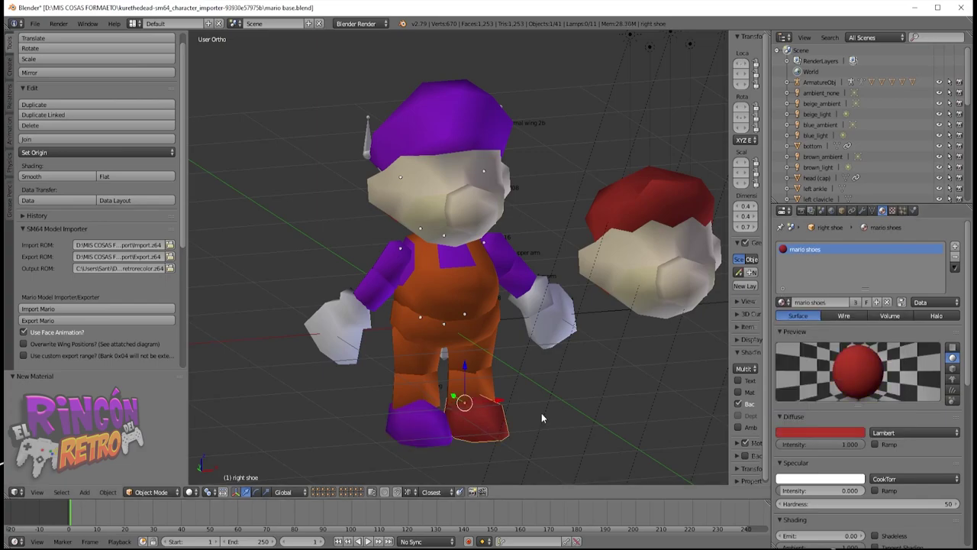
click(783, 302)
click(815, 398)
scroll(466, 222, up, 2)
scroll(466, 222, down, 3)
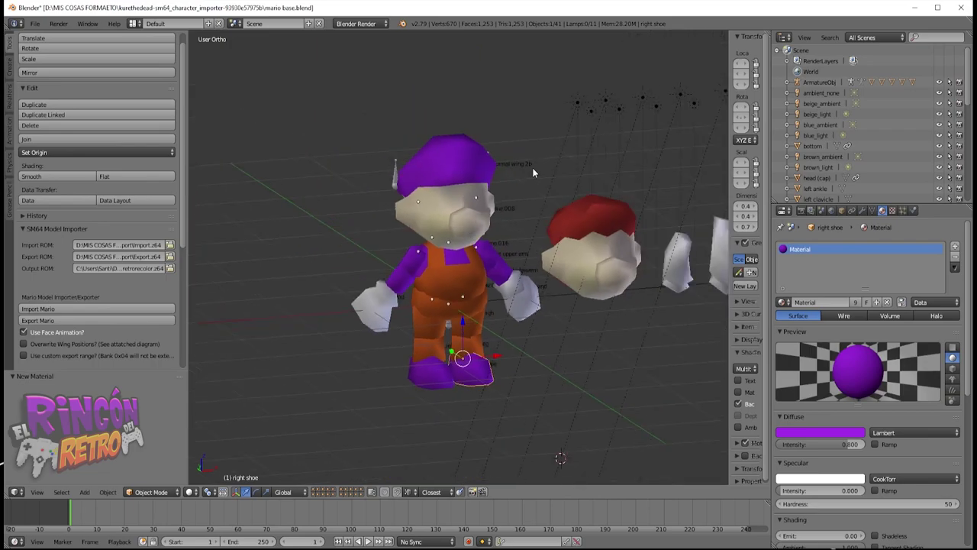
Select the separate red-and-white cap piece sm64_mesh.002 among the spare parts
middle_drag(533, 172, 403, 126)
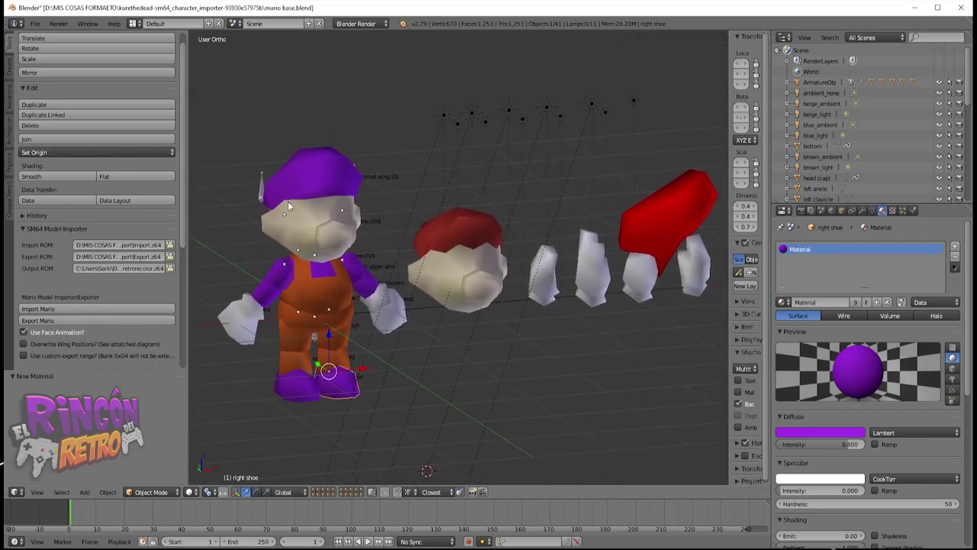
right_click(657, 232)
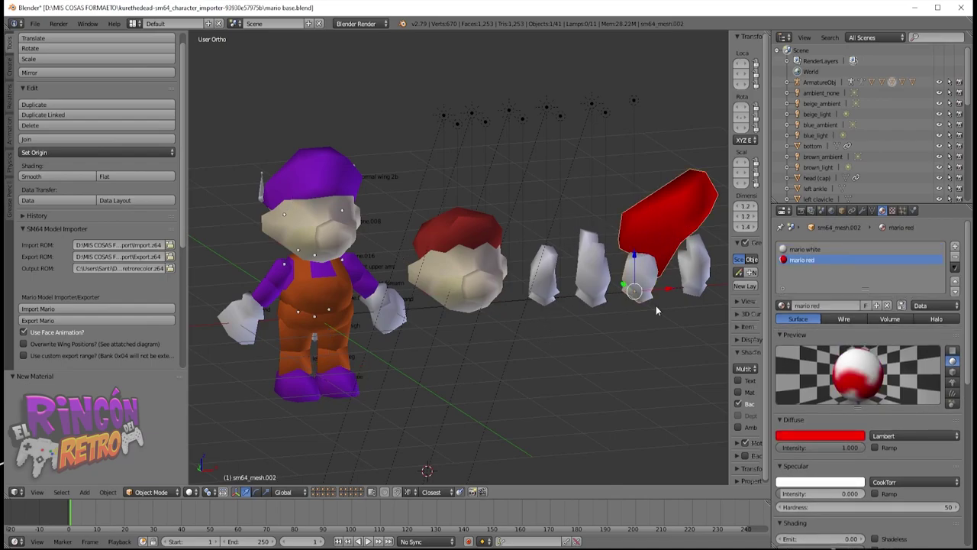
right_click(584, 278)
right_click(543, 282)
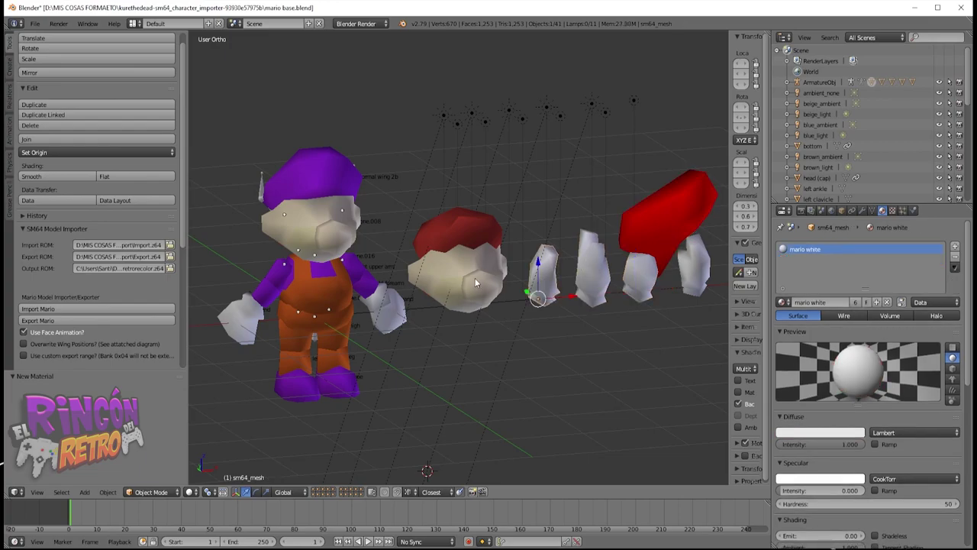
right_click(477, 283)
right_click(633, 300)
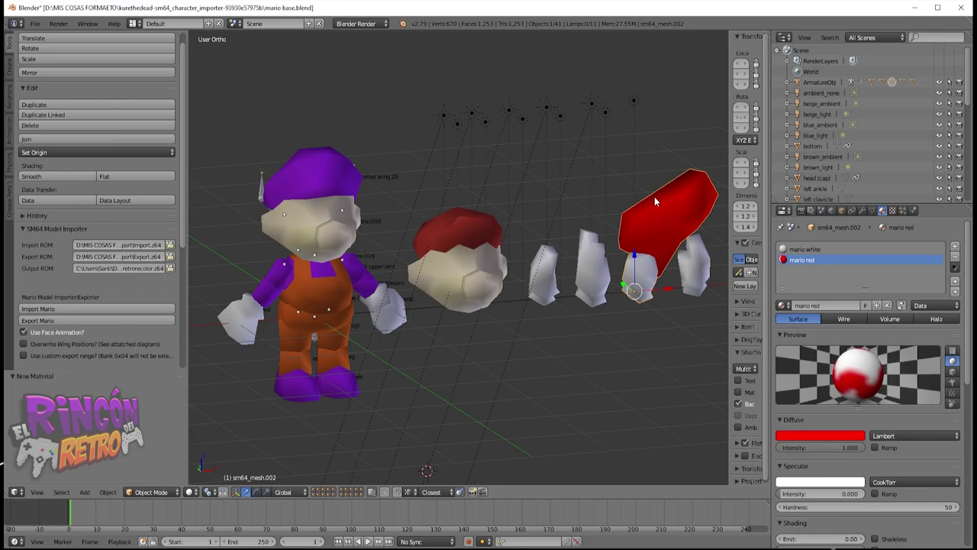
Replace the cap piece's mario red slot with the purple Material
click(829, 250)
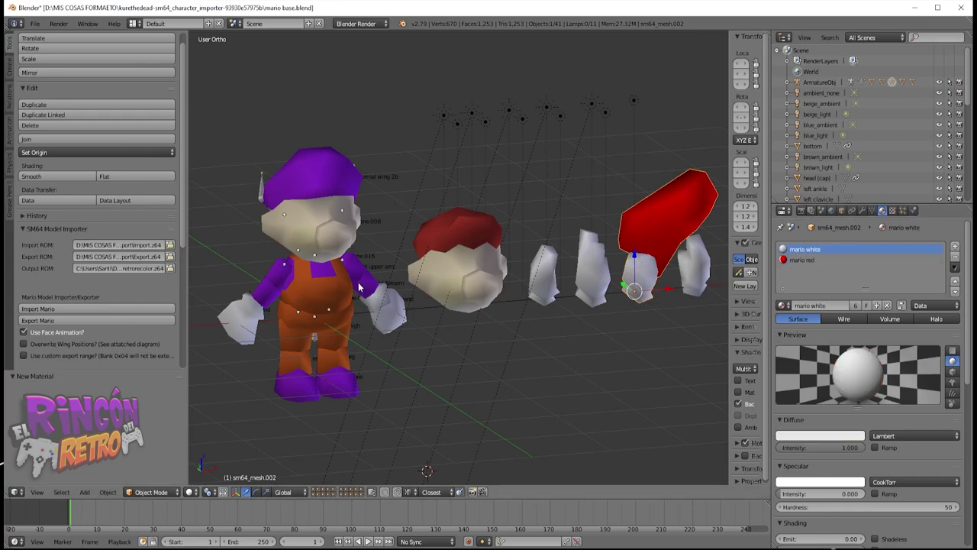
click(809, 260)
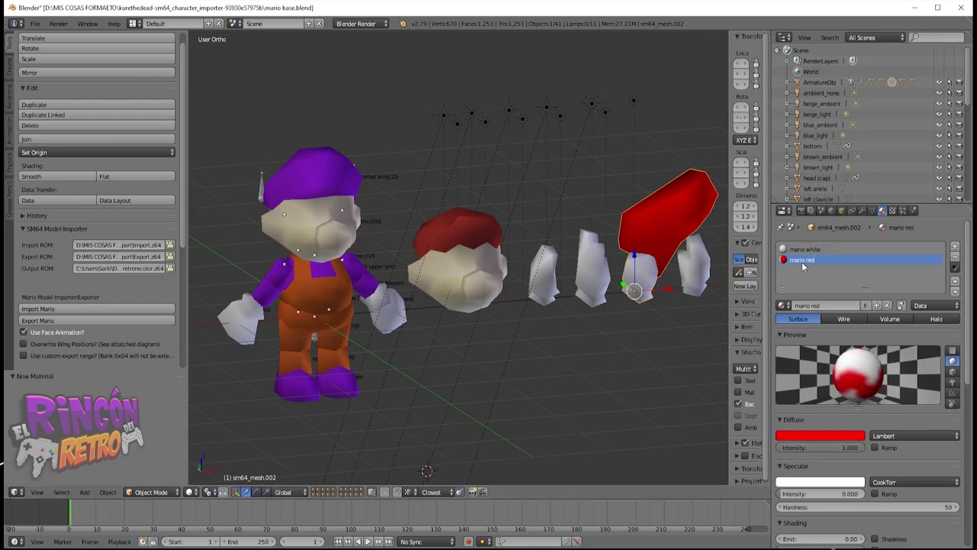
click(783, 306)
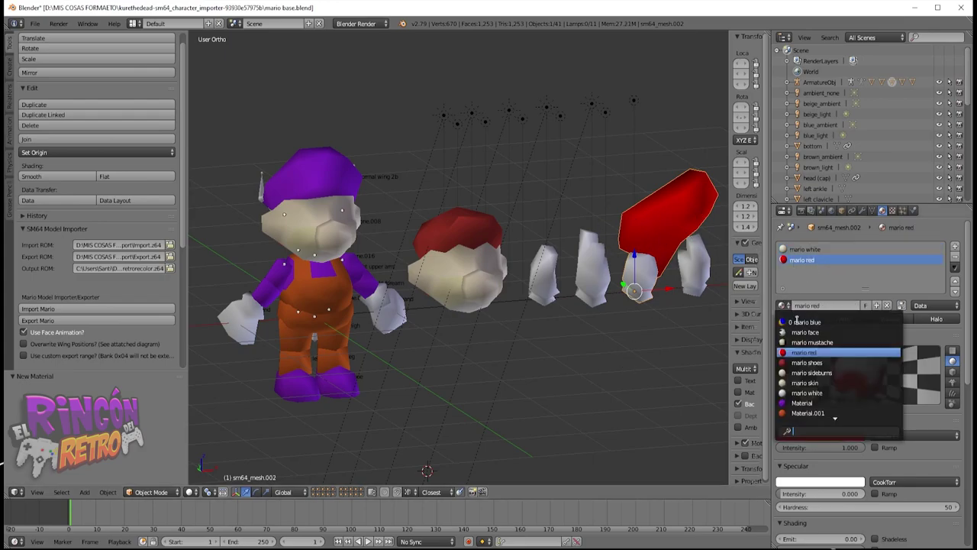
click(802, 403)
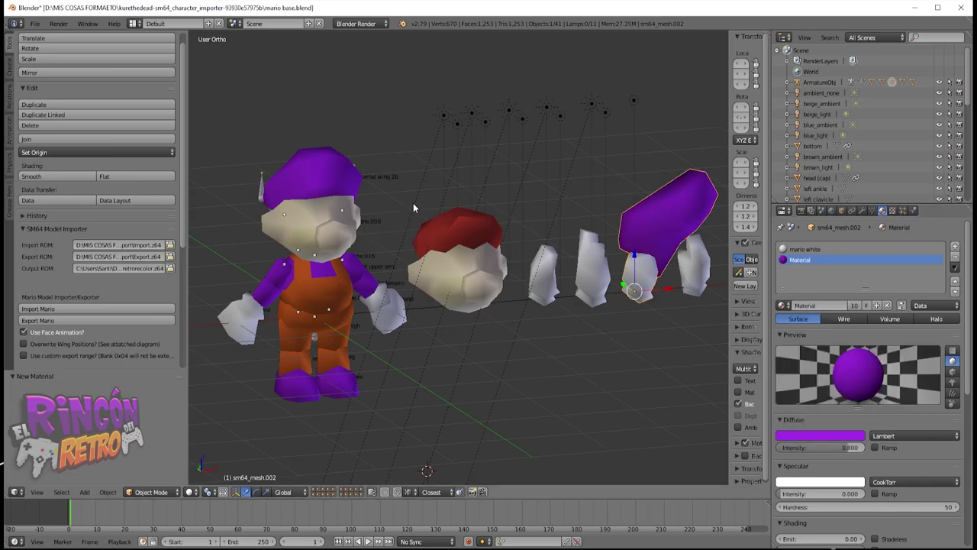
mouse_move(413, 202)
middle_down()
mouse_move(498, 154)
mouse_move(441, 168)
mouse_move(671, 161)
mouse_move(484, 161)
mouse_move(500, 163)
mouse_move(552, 220)
middle_up()
Select Mario's ArmatureObj in the Outliner
scroll(553, 260, down, 2)
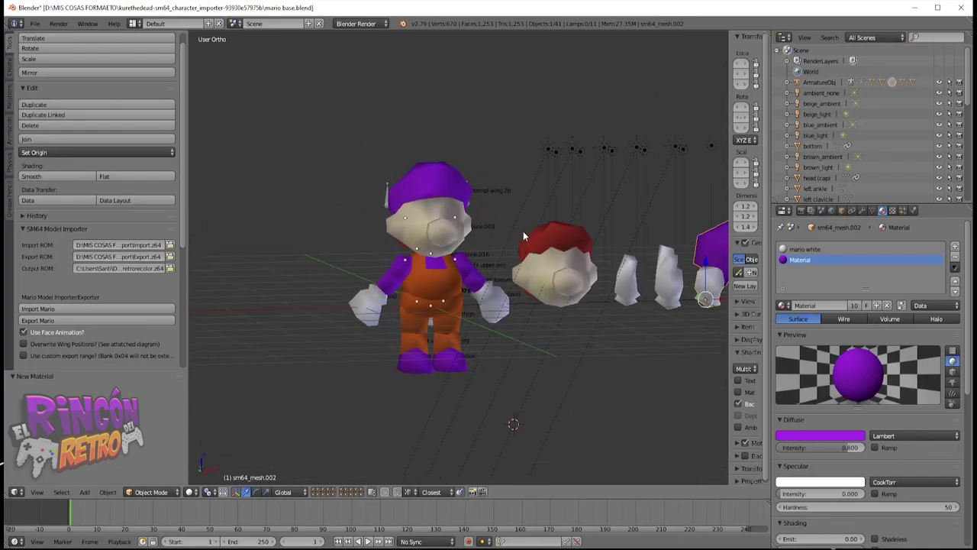
scroll(523, 230, up, 3)
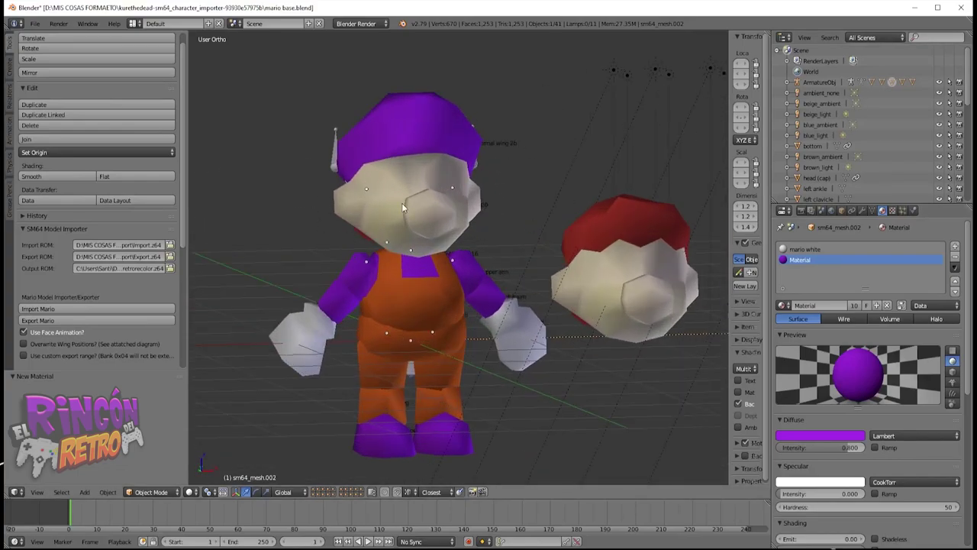
click(816, 83)
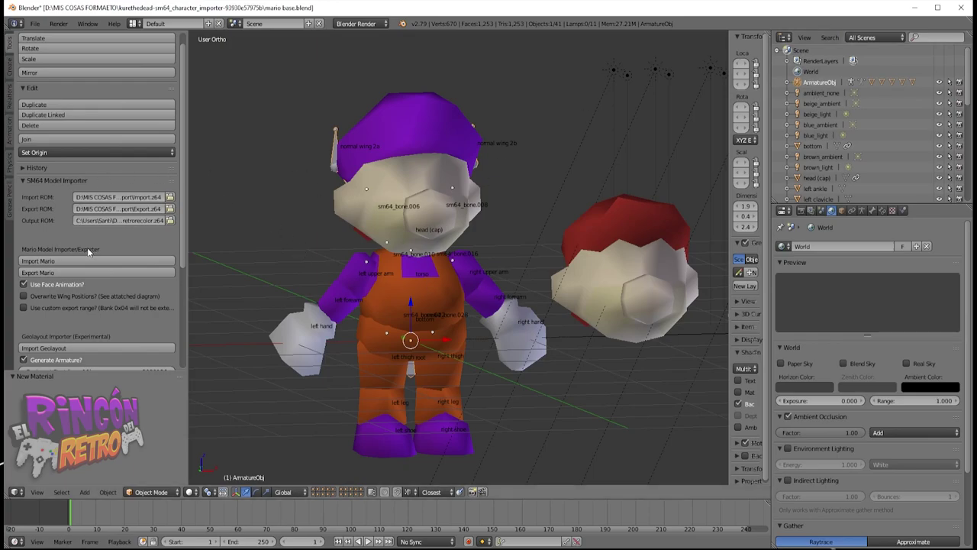
Export the recoloured Mario to the ROM elrincondelretrocolor.z64 with Export Mario
click(44, 275)
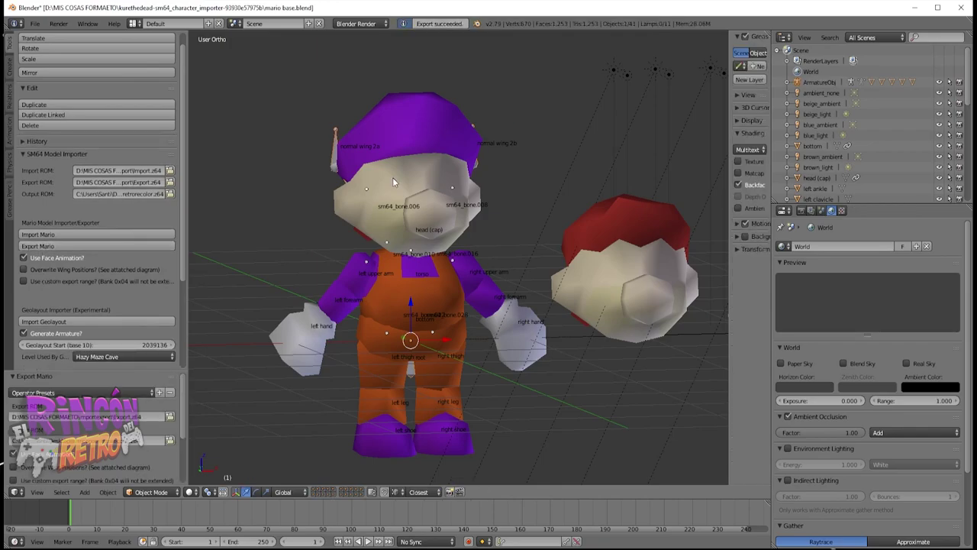